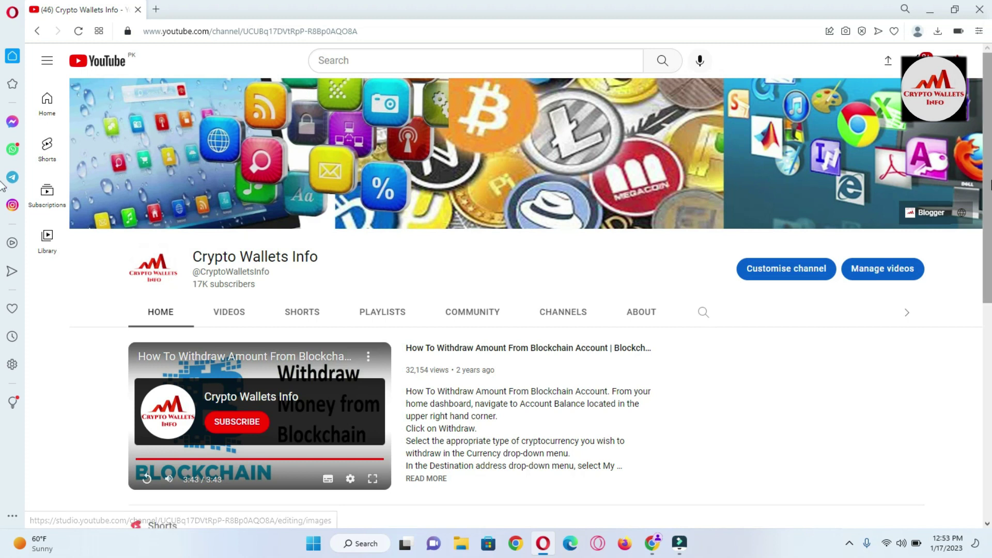
- Check that the Trust Wallet extension in Chrome shows a $0.00 balance, then return to the address bar
scroll(3, 428, down, 8)
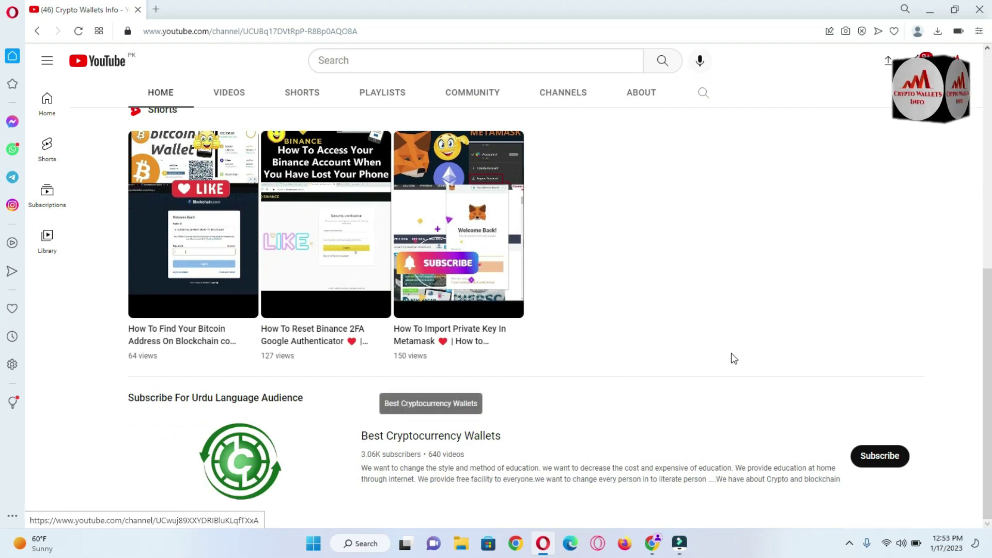
scroll(3, 341, up, 8)
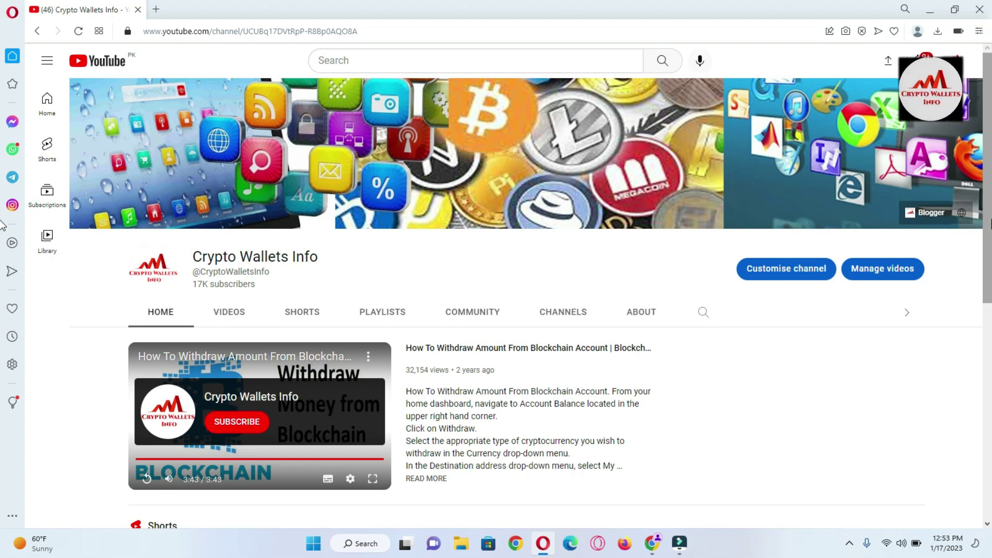
click(925, 15)
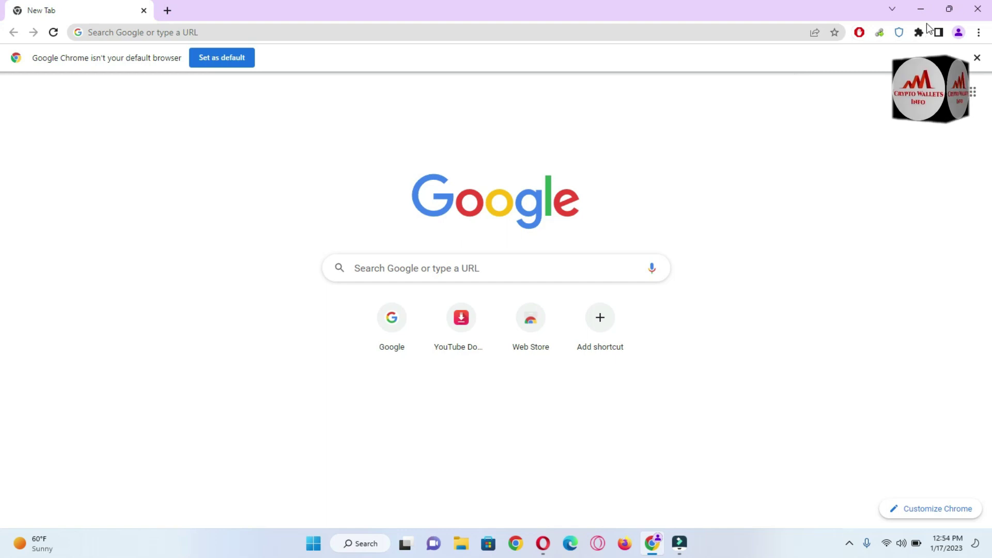
click(900, 33)
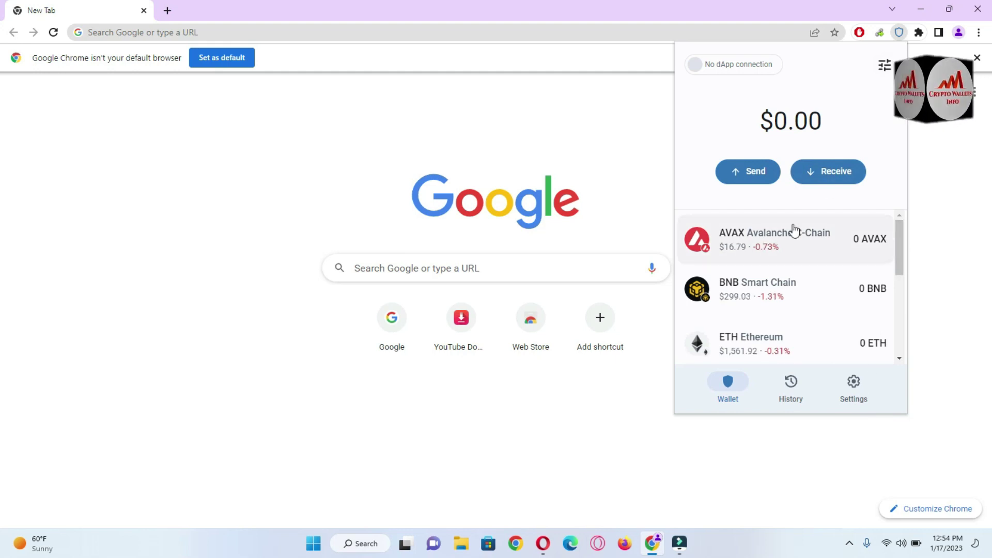
click(178, 31)
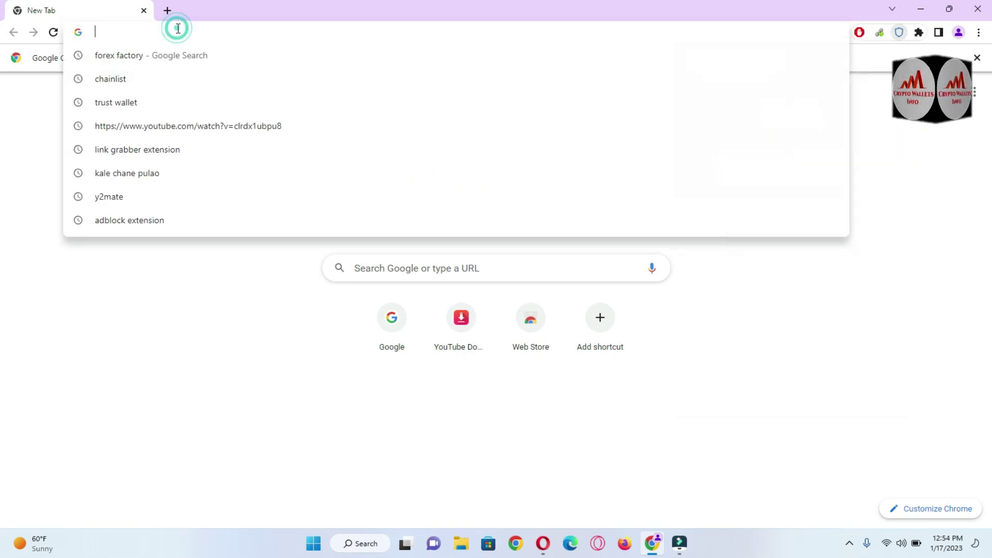
- Search for 'coin' and open the CoinMarketCap homepage
text(coin)
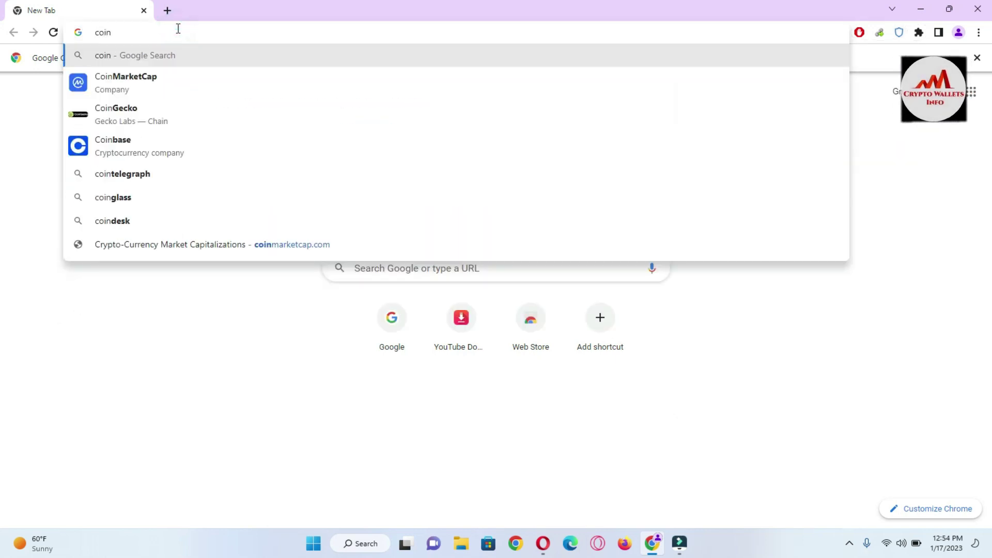
click(150, 78)
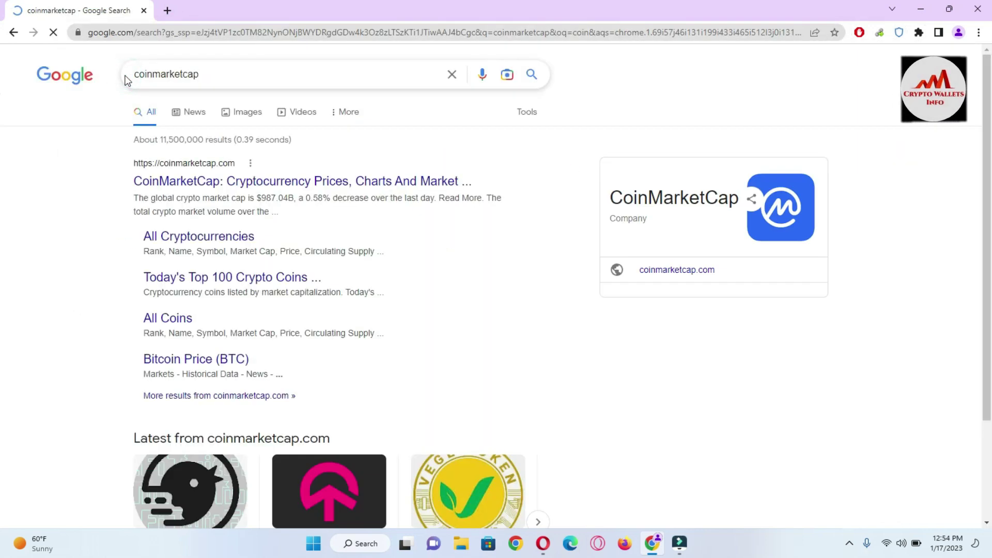
click(269, 184)
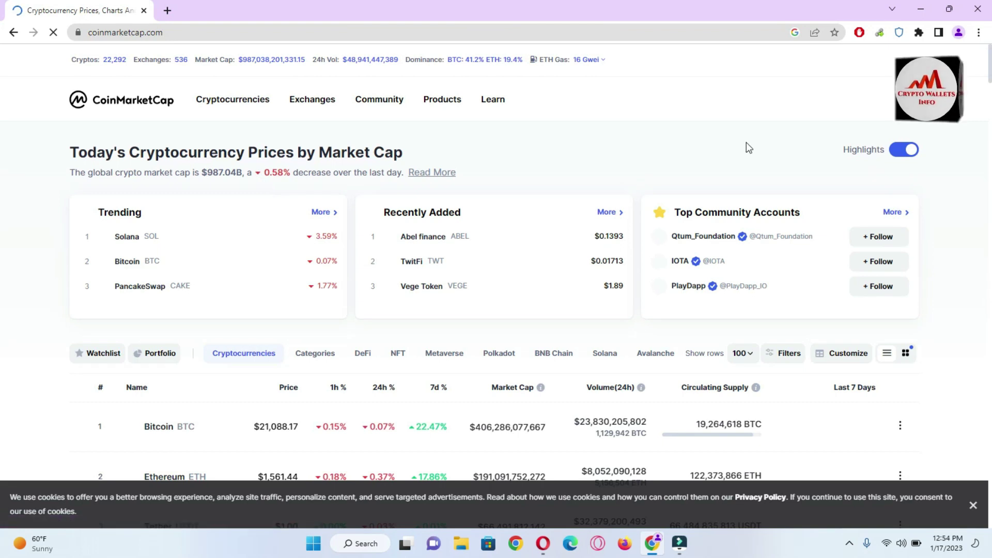
- Scroll the cryptocurrency price table down to the Shiba Inu (SHIB) row
scroll(2, 106, down, 5)
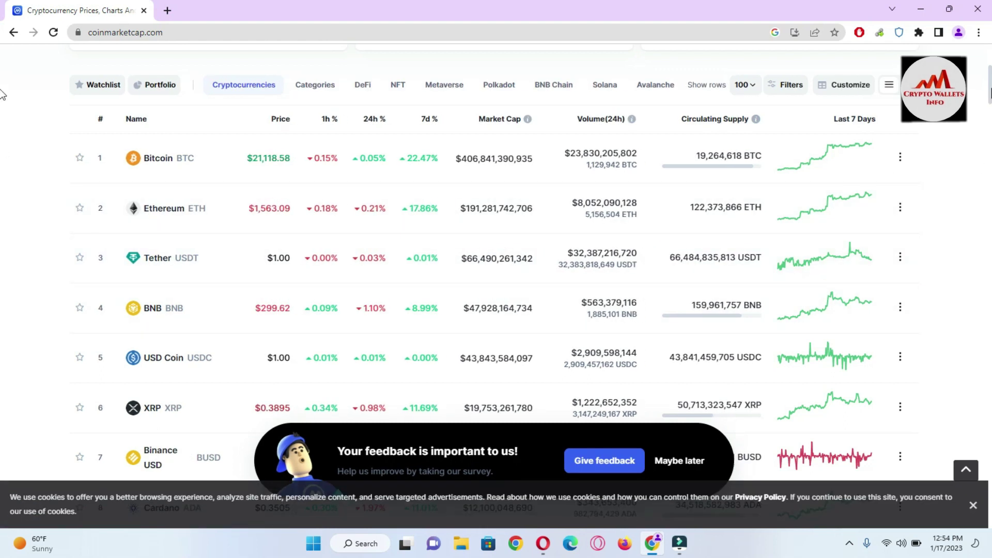
scroll(2, 98, down, 3)
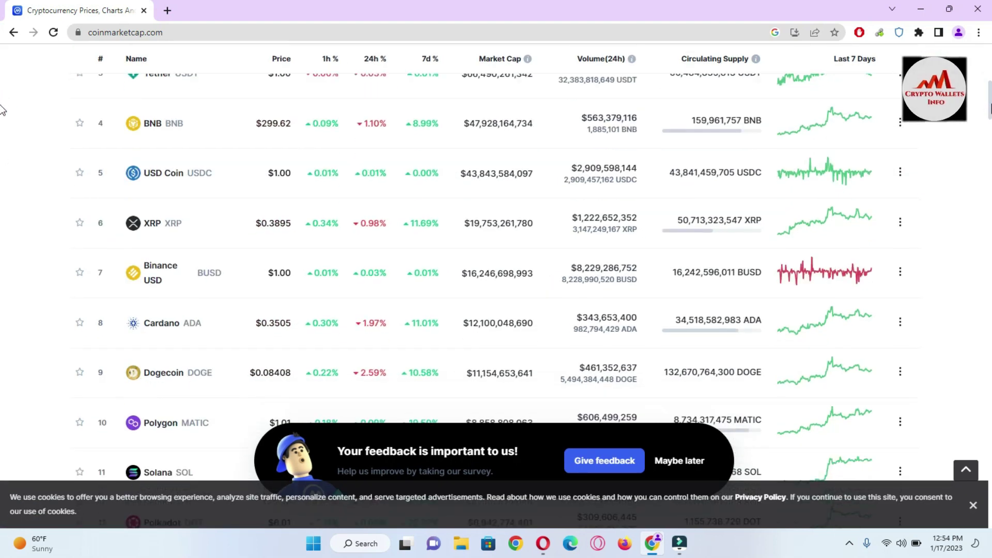
scroll(2, 111, down, 2)
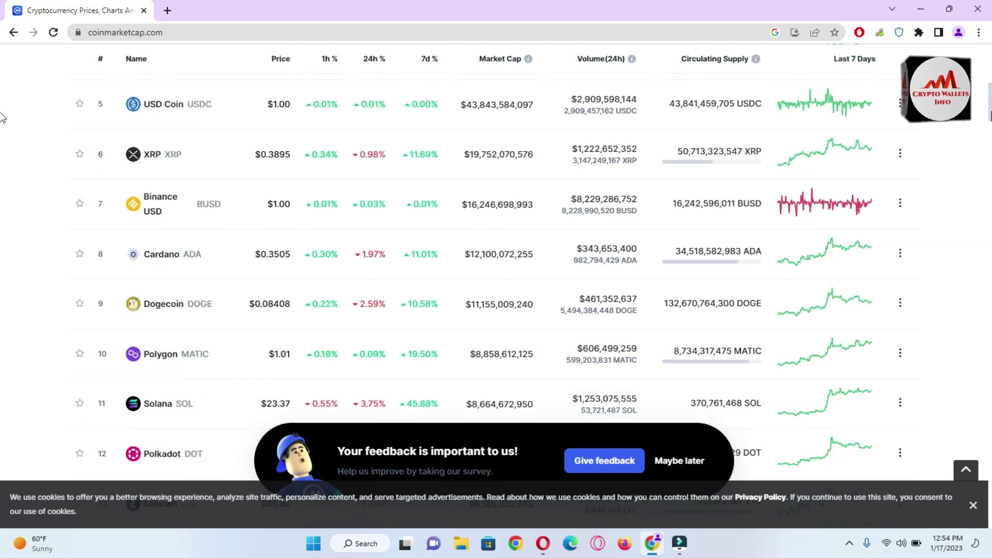
scroll(1, 120, down, 5)
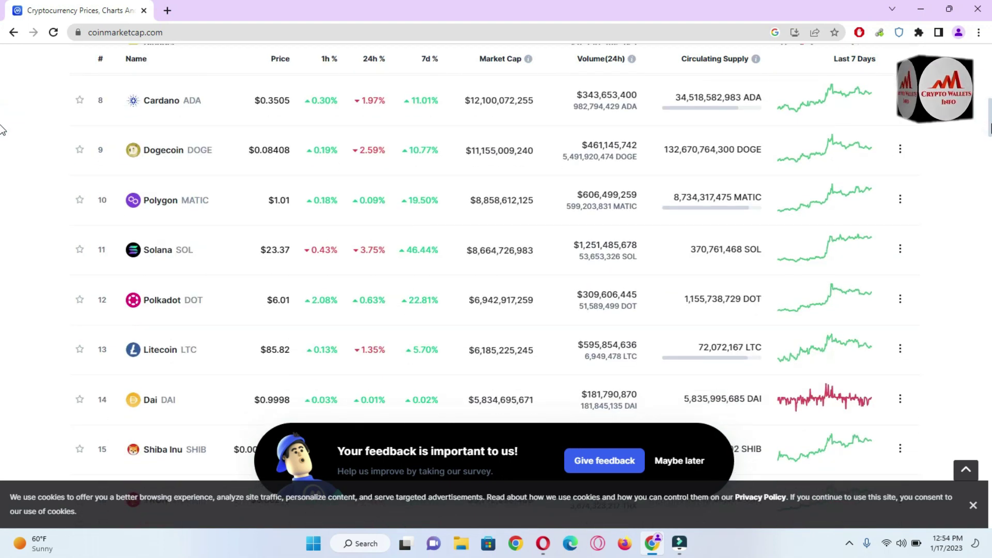
scroll(2, 141, down, 1)
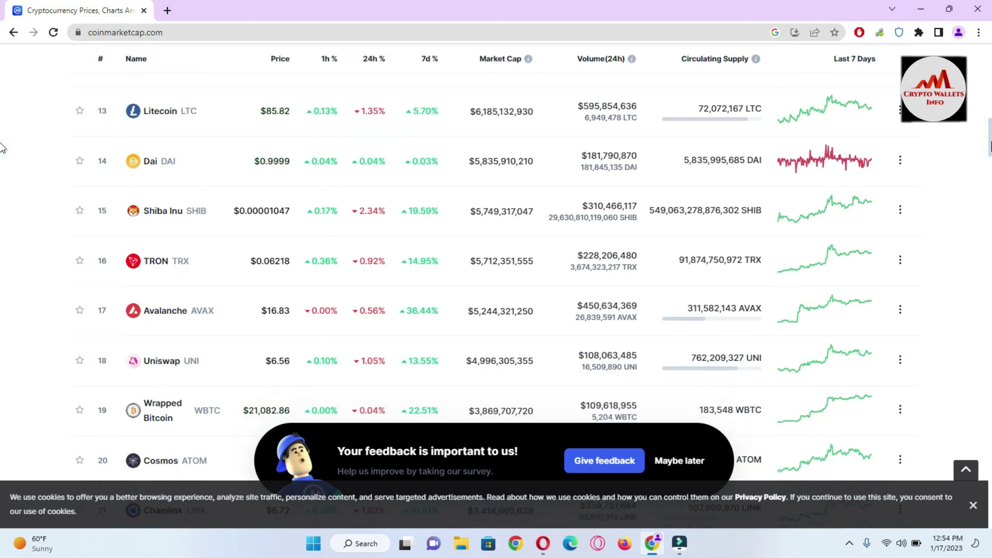
- Open the Shiba Inu detail page and set its price chart to ALL time
click(172, 214)
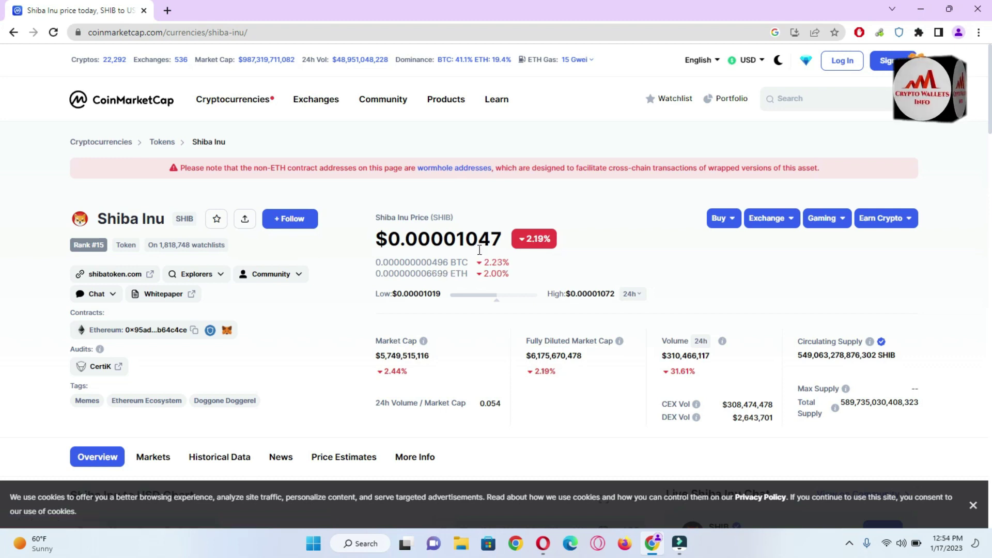
scroll(1, 155, down, 7)
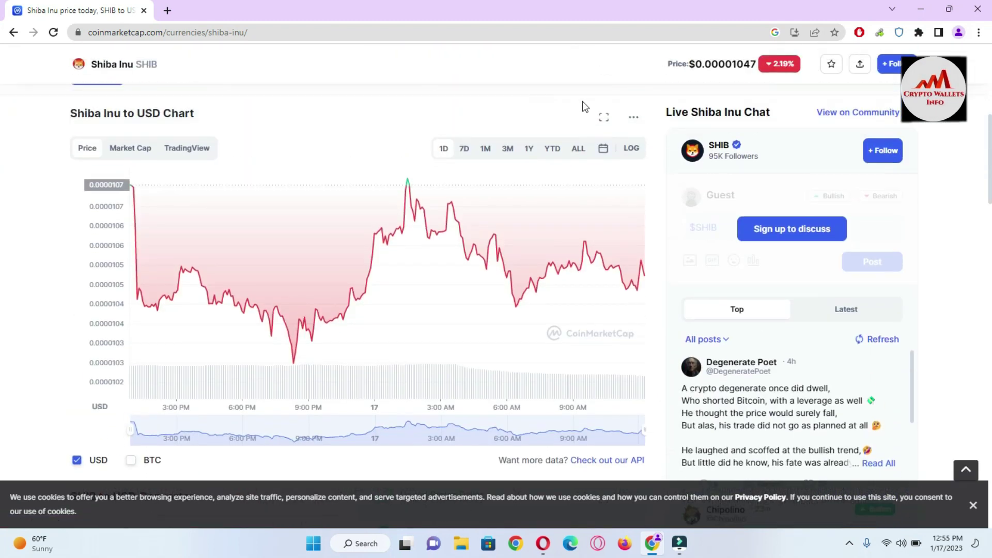
click(580, 151)
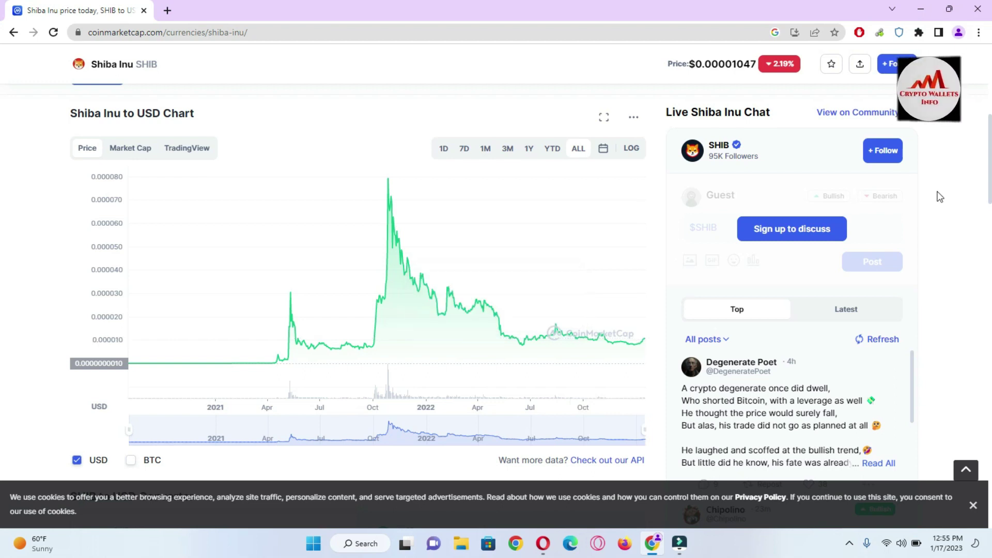
- Scroll down to the SHIB Markets table, then back to the top of the page
scroll(2, 150, down, 15)
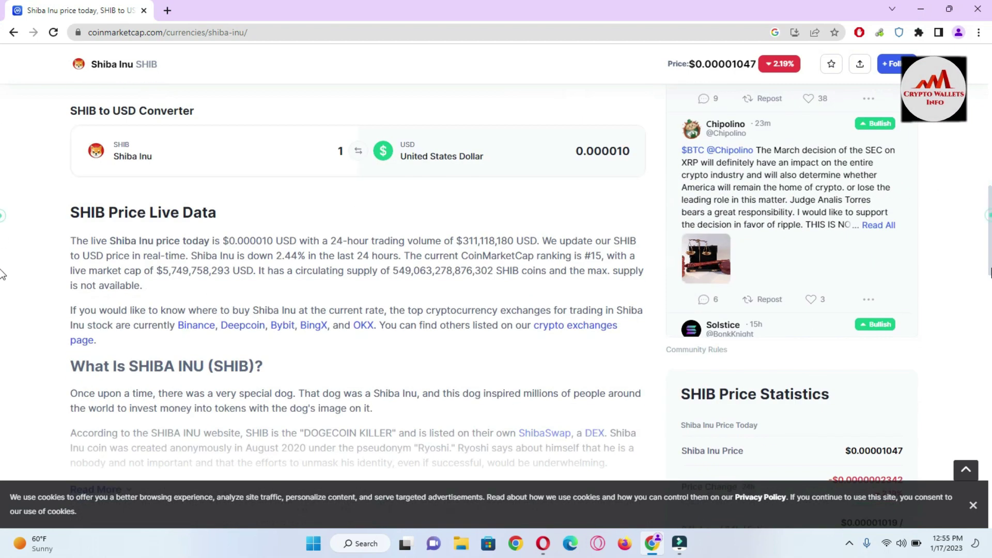
scroll(2, 310, down, 6)
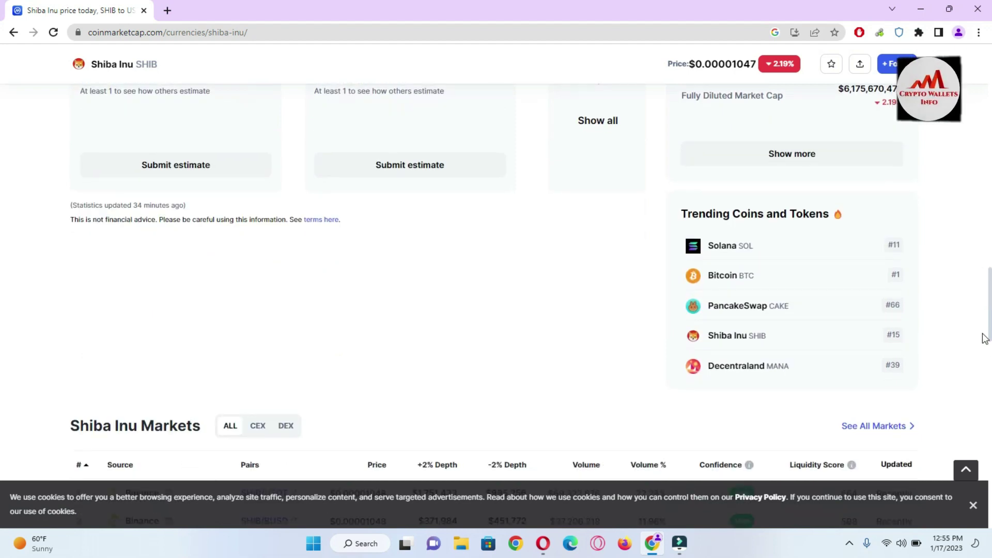
scroll(1, 316, down, 5)
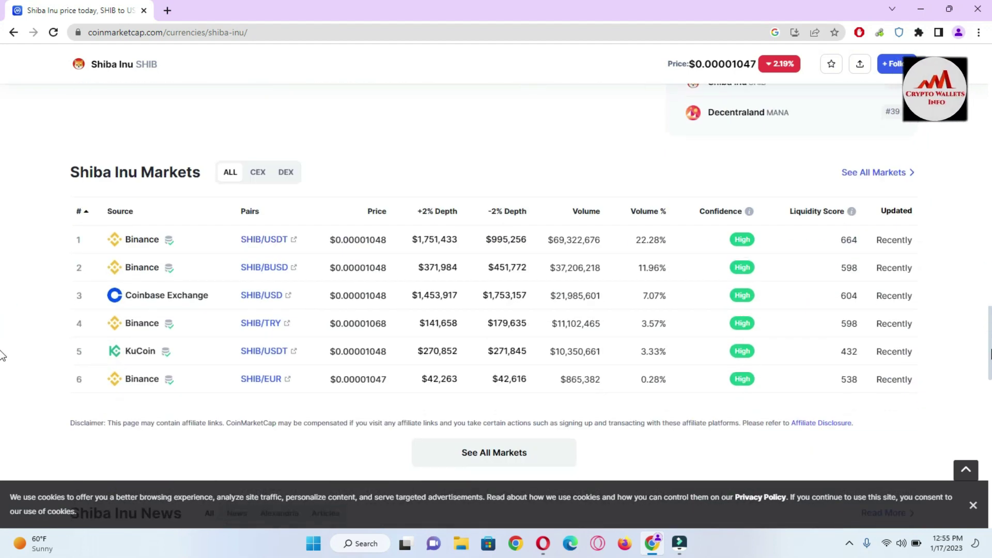
scroll(2, 355, up, 3)
scroll(2, 356, down, 3)
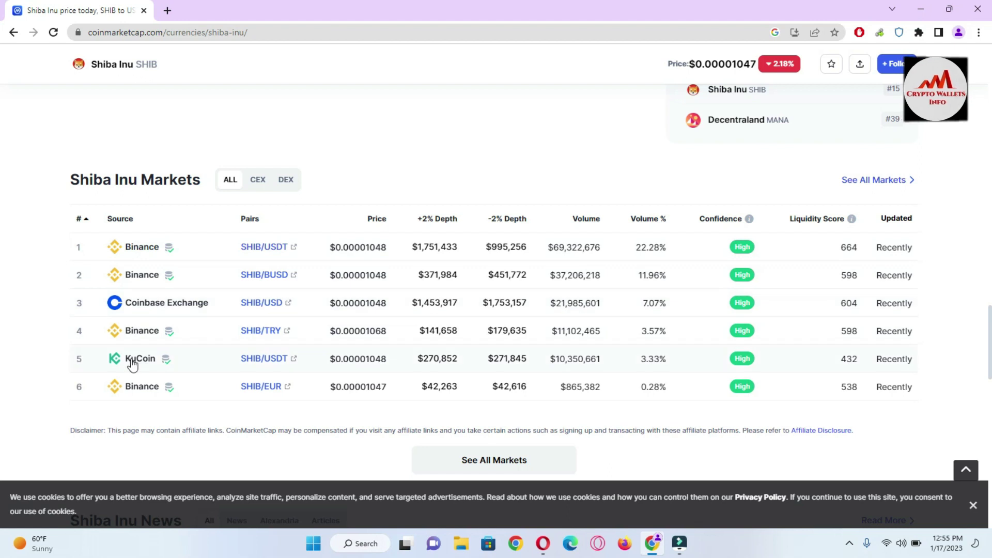
scroll(1, 329, down, 6)
scroll(2, 328, up, 15)
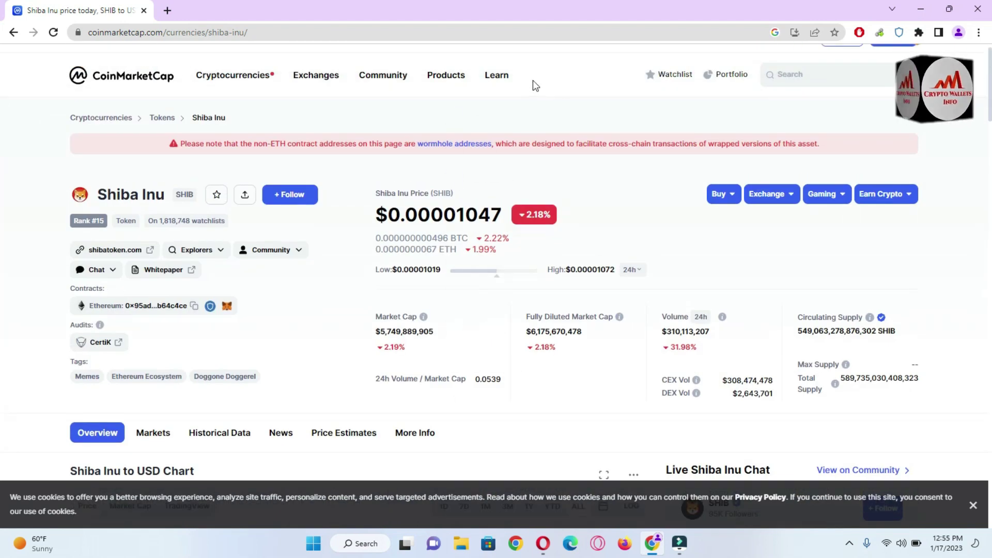
- Open shibatoken.com and scroll past the SHIB, LEASH and BONE cards to the DIG/NFTS/BURY/SWAP tiles
click(111, 253)
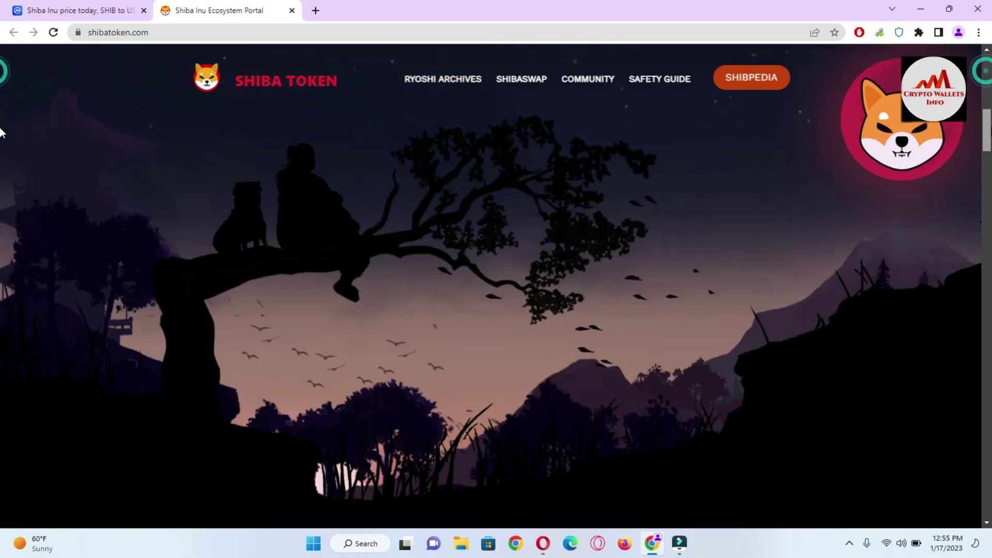
scroll(1, 129, down, 10)
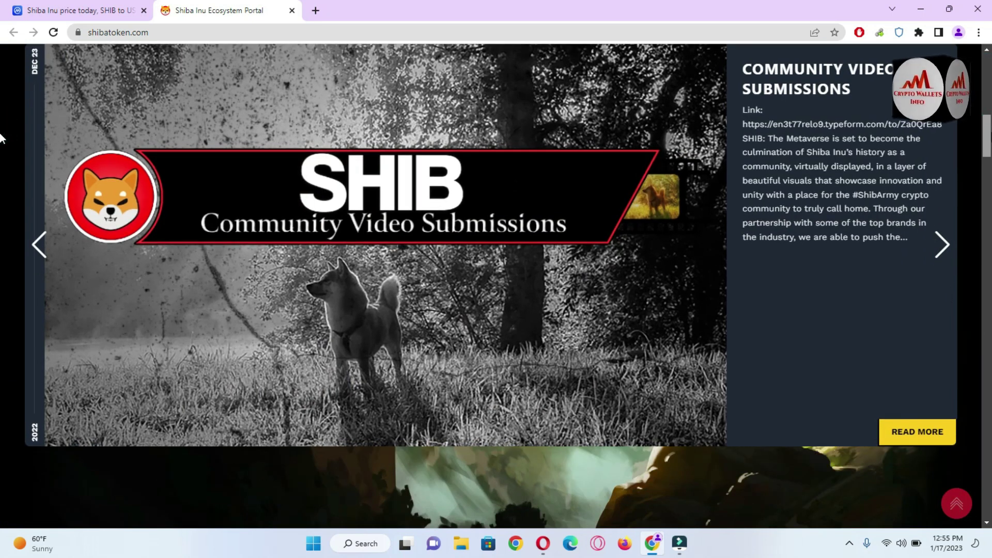
scroll(1, 196, down, 8)
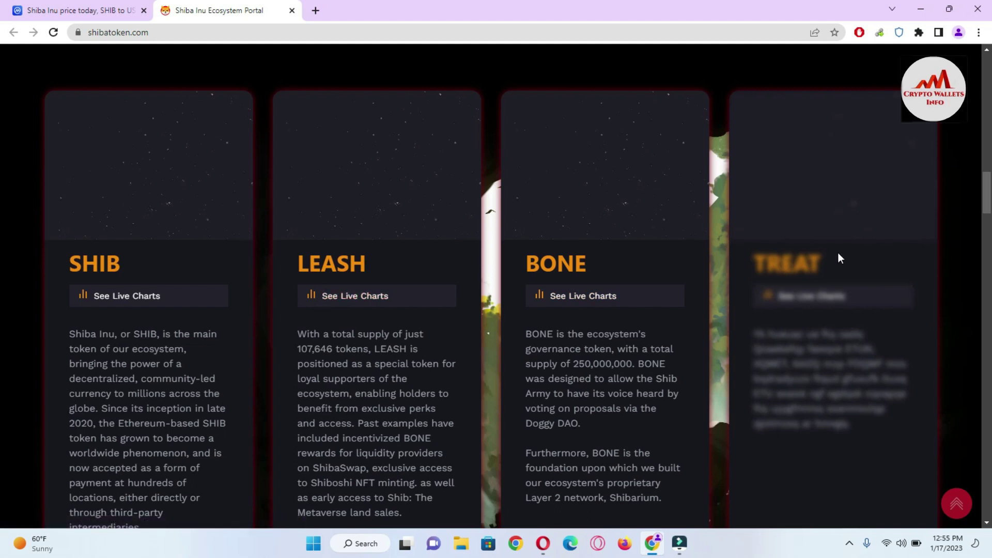
scroll(2, 222, down, 9)
scroll(2, 253, down, 7)
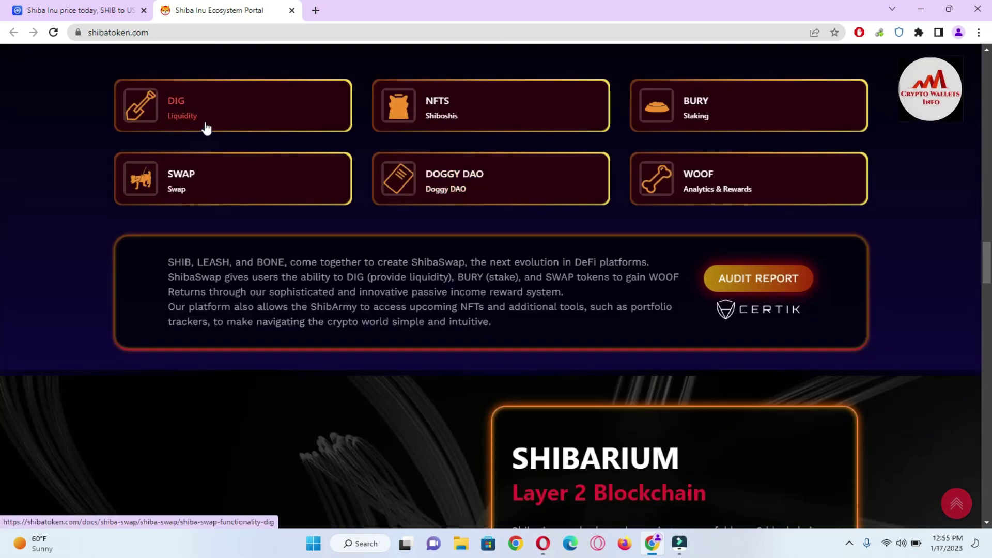
- Open the ShibaSwap Swap docs, scroll through, and return to 'Using the Swap Function'
click(187, 189)
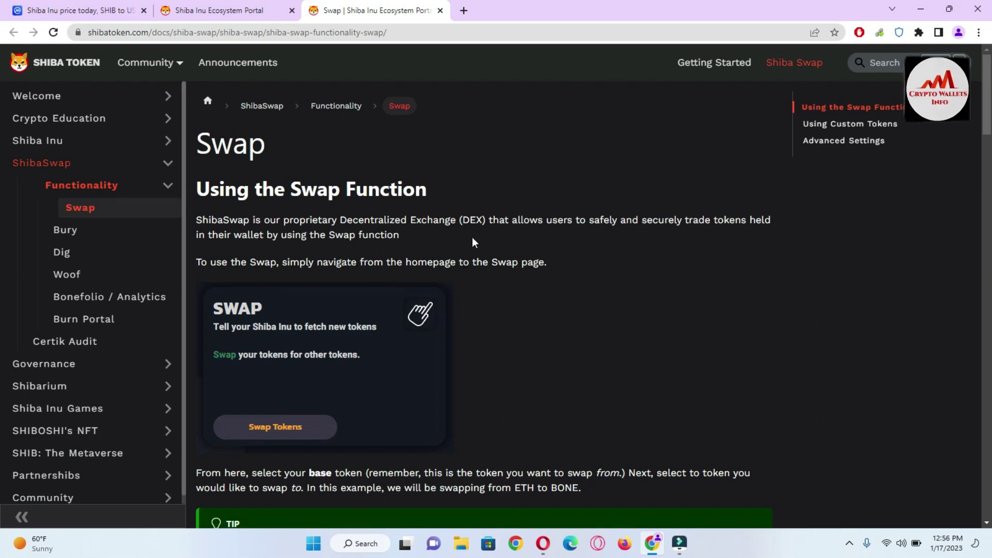
drag(987, 108, 987, 265)
scroll(3, 265, down, 6)
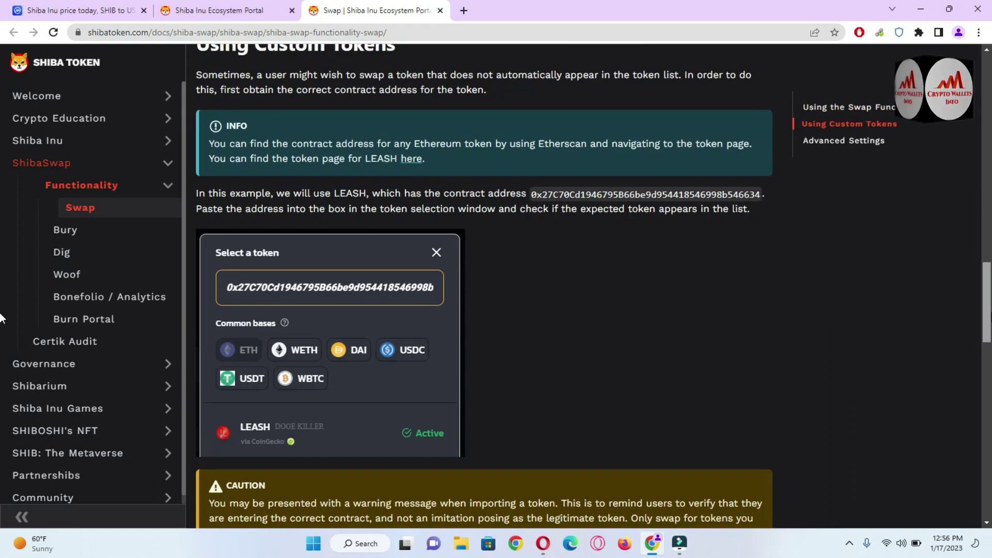
scroll(2, 318, down, 5)
scroll(3, 362, down, 10)
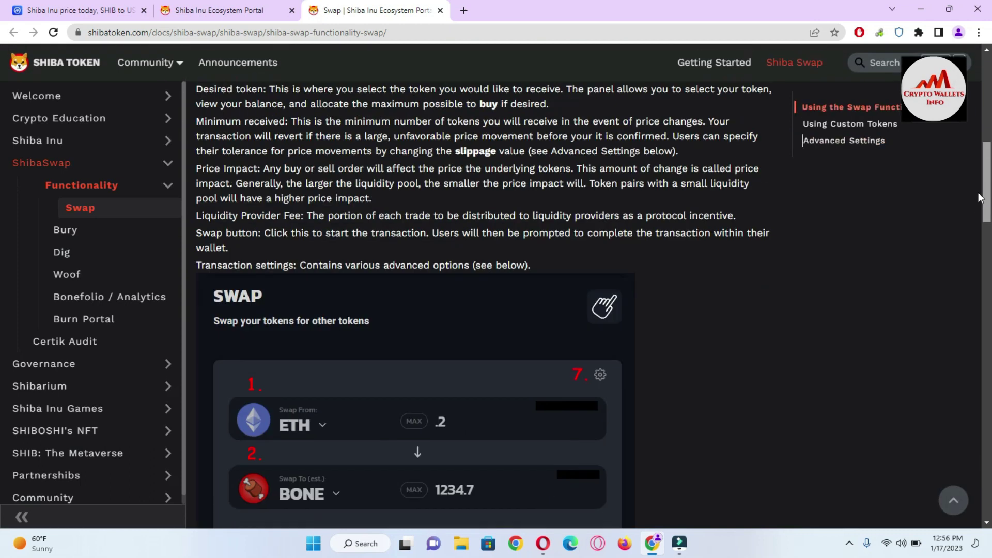
drag(987, 455, 988, 184)
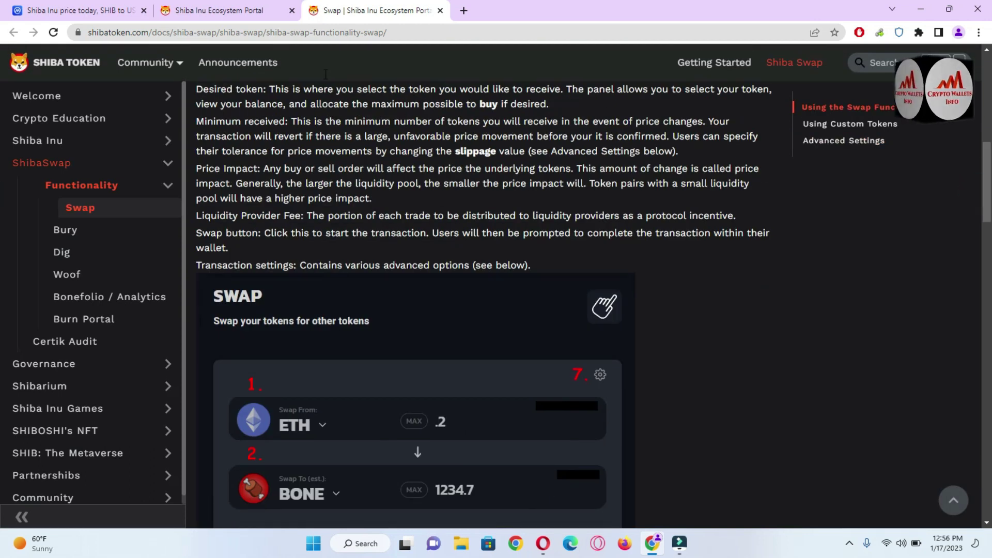
- Open google.com in a new browser tab
click(463, 10)
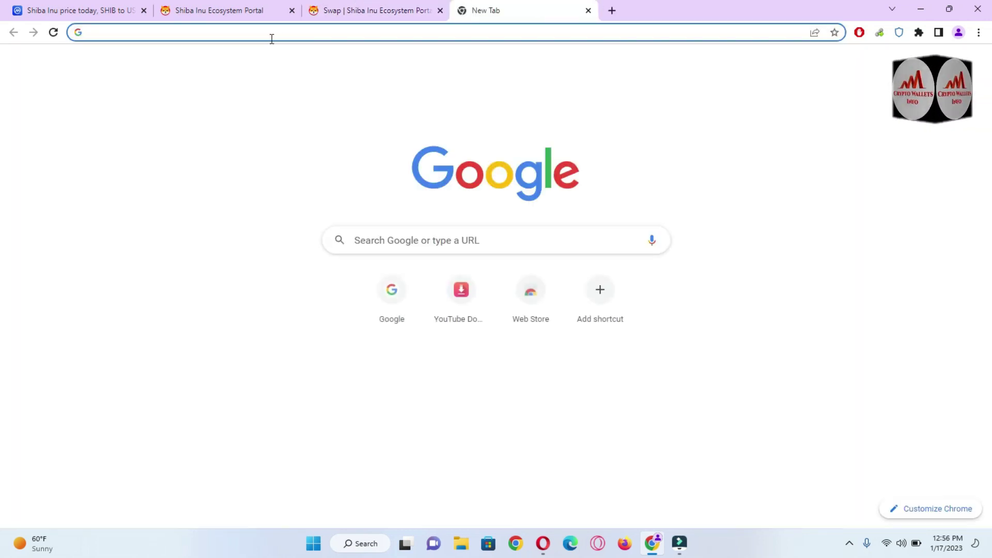
text(g)
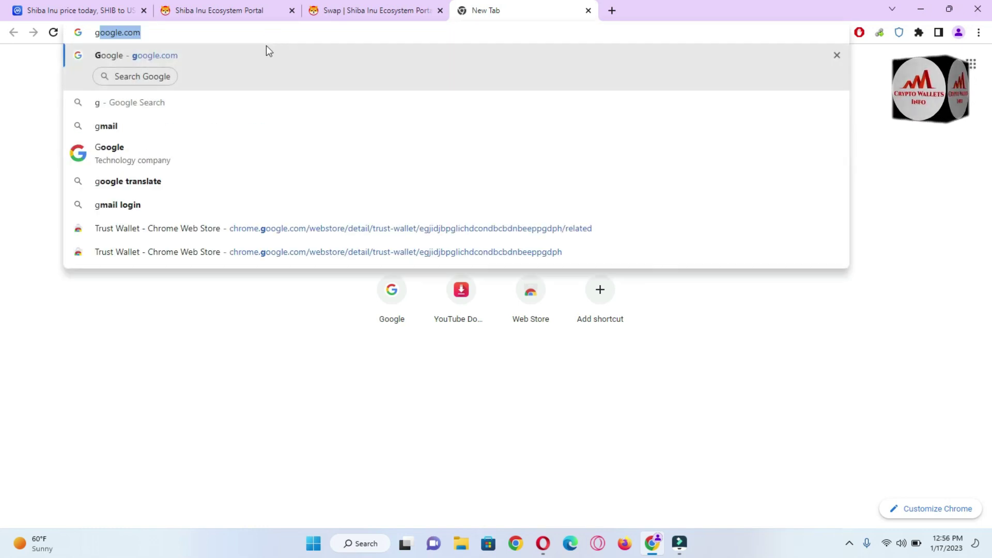
click(235, 61)
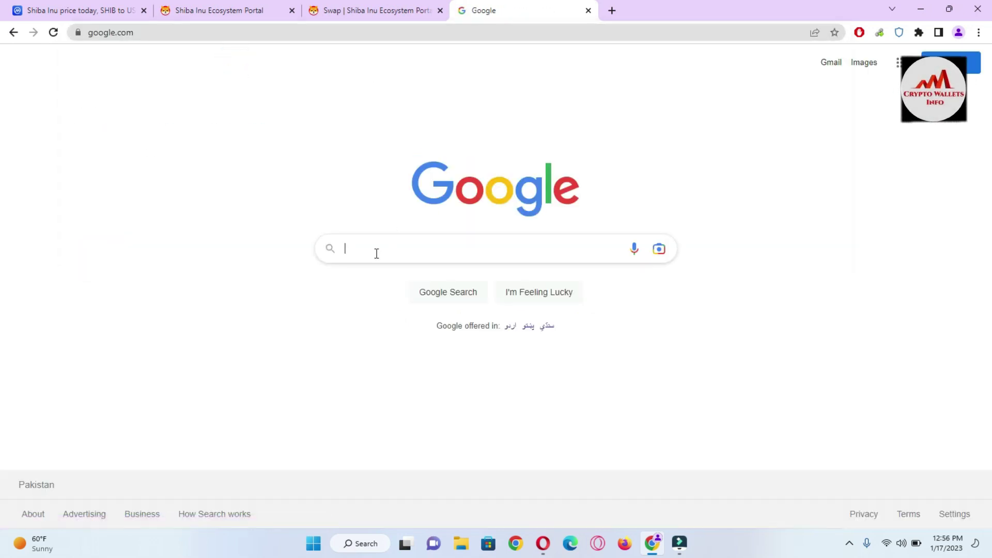
- Search Google for shibaswap and open the 'ShibaSwap: HOME' result
click(377, 253)
text(shiv)
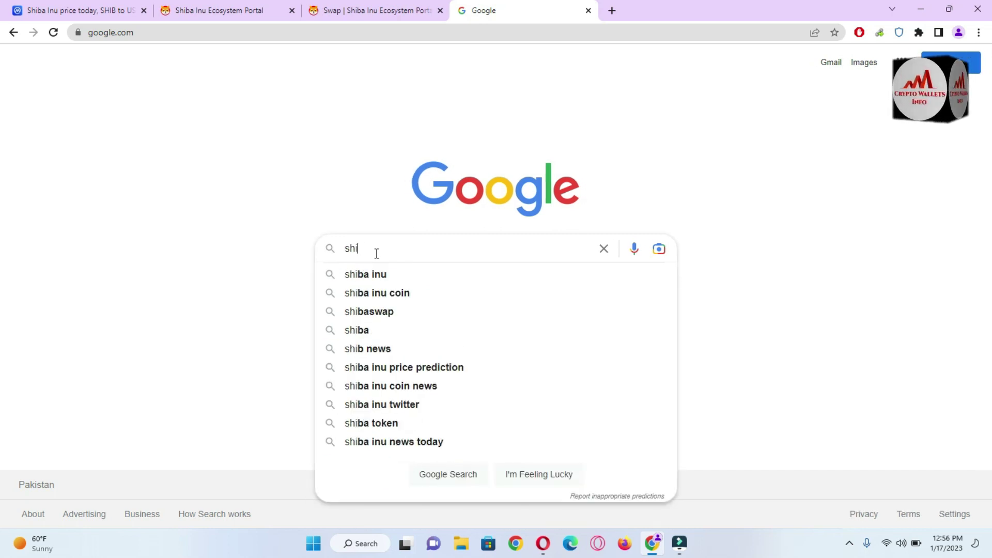
text(swa)
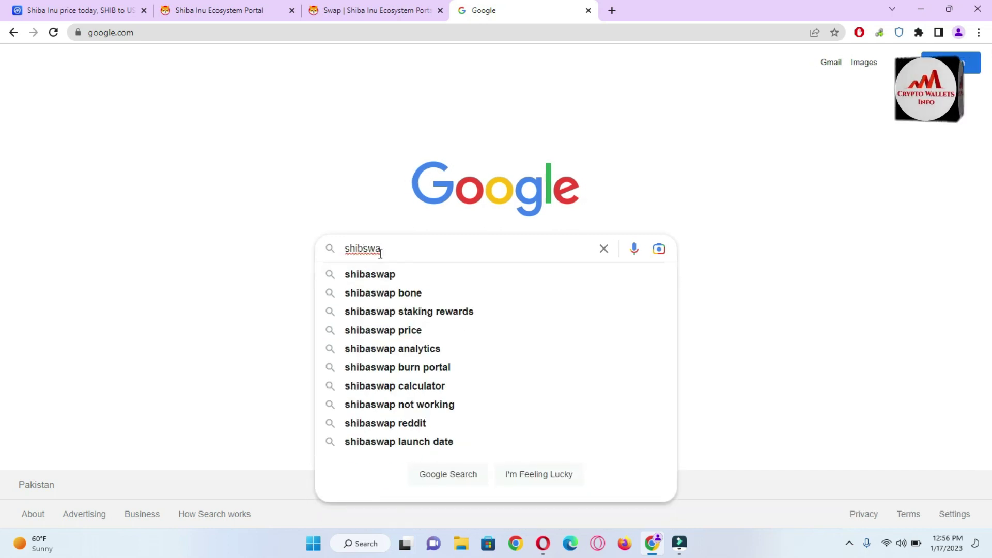
click(376, 274)
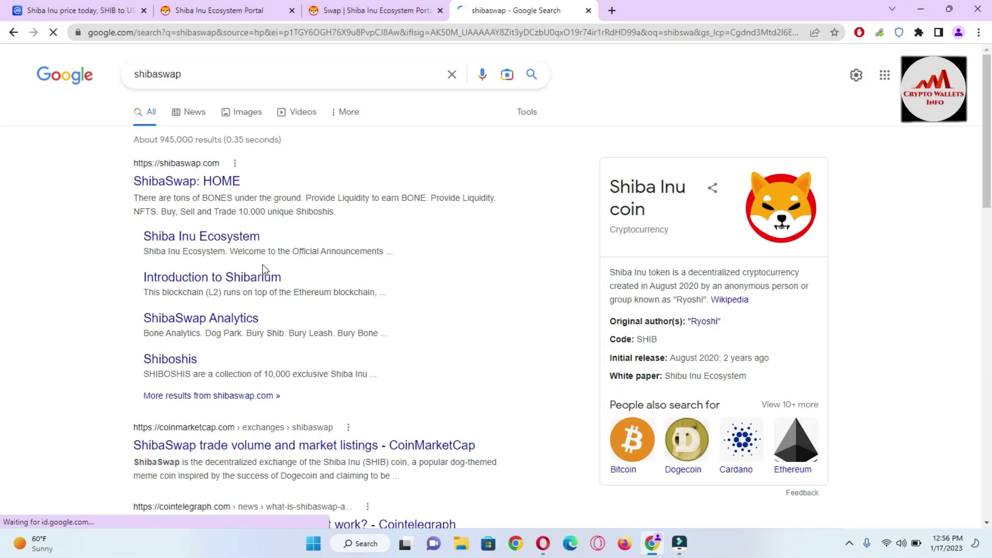
drag(117, 166, 240, 185)
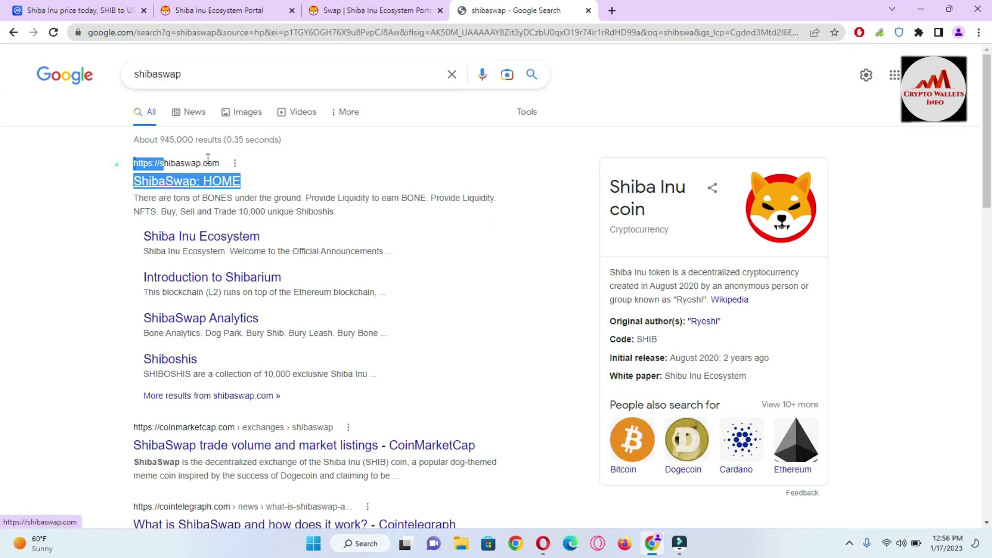
click(116, 164)
drag(116, 164, 241, 185)
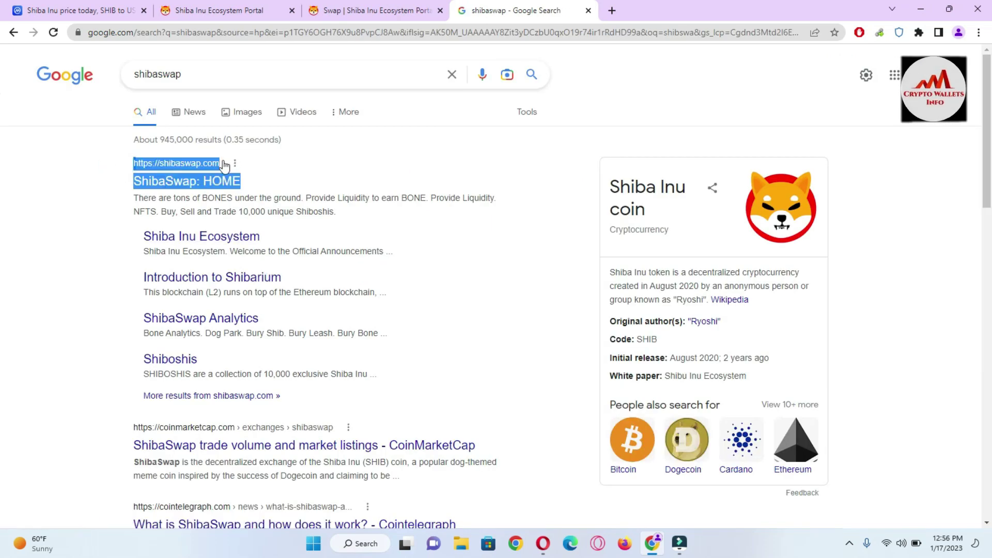
click(166, 181)
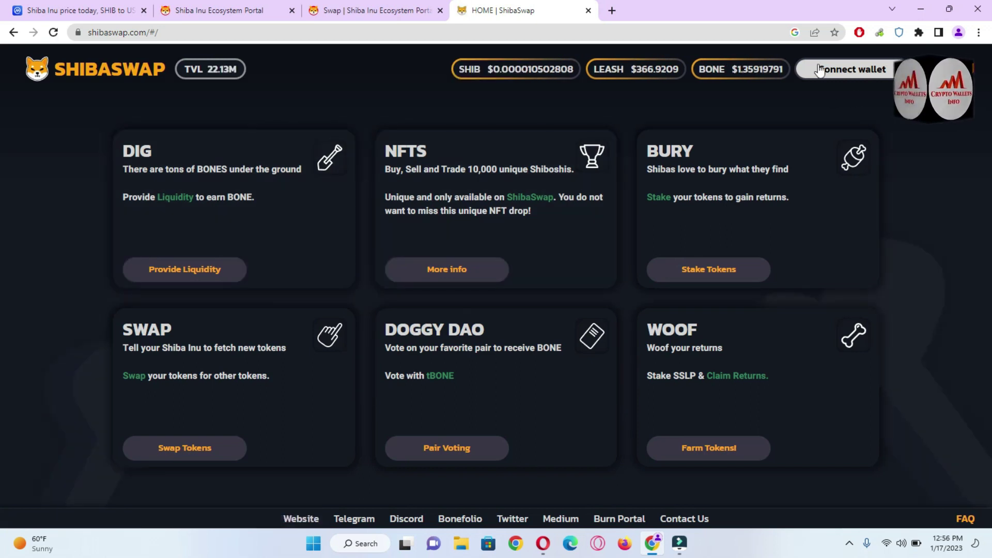
- Bring up ShibaSwap's 'Connect to a wallet' dialog listing Injected, WalletConnect and Coinbase Wallet
click(857, 73)
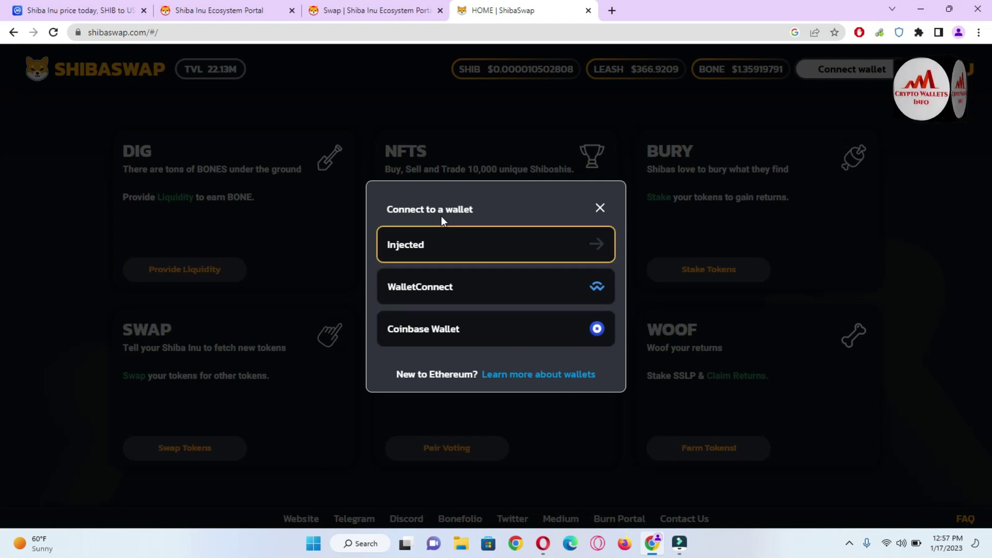
- Choose Injected and approve the Trust Wallet connection to shibaswap.com
click(513, 251)
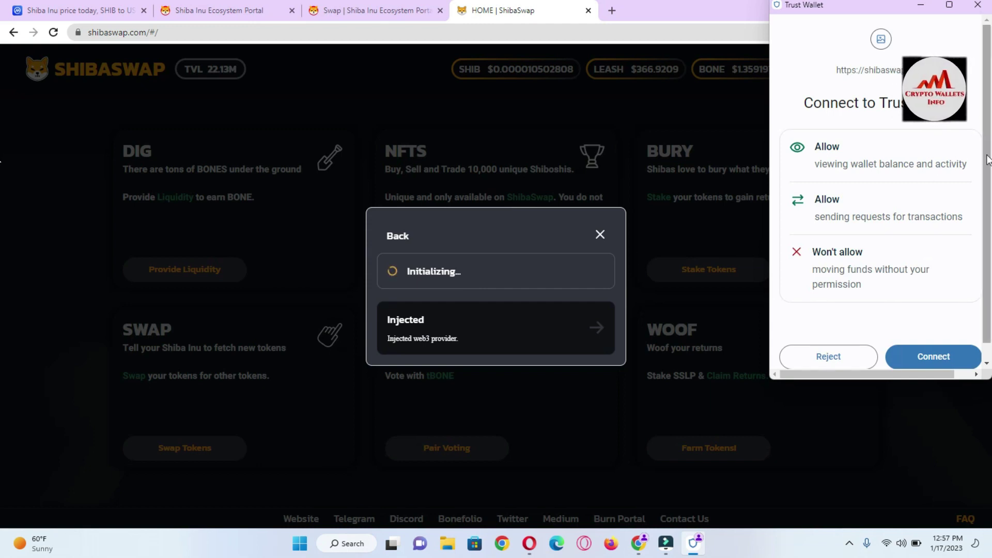
scroll(988, 159, down, 1)
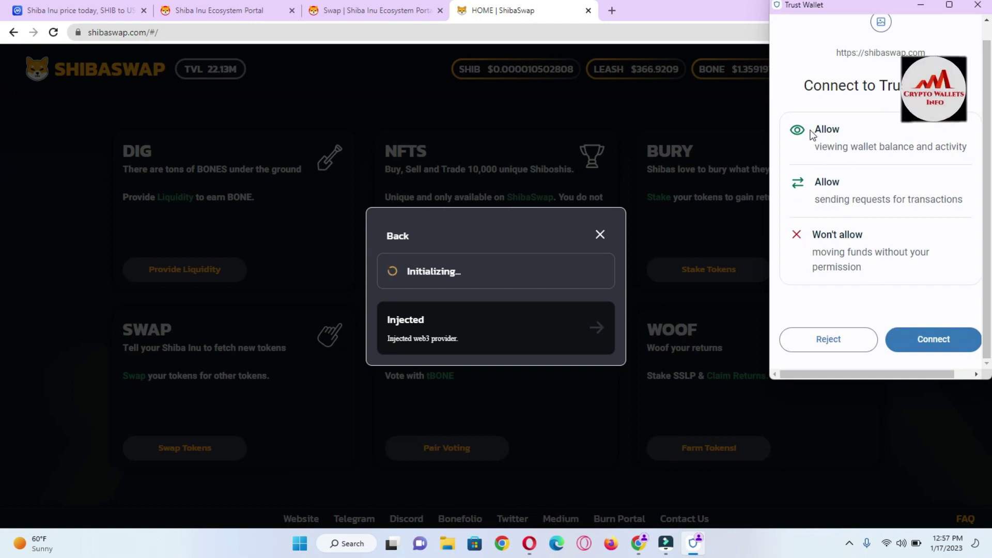
drag(825, 128, 841, 130)
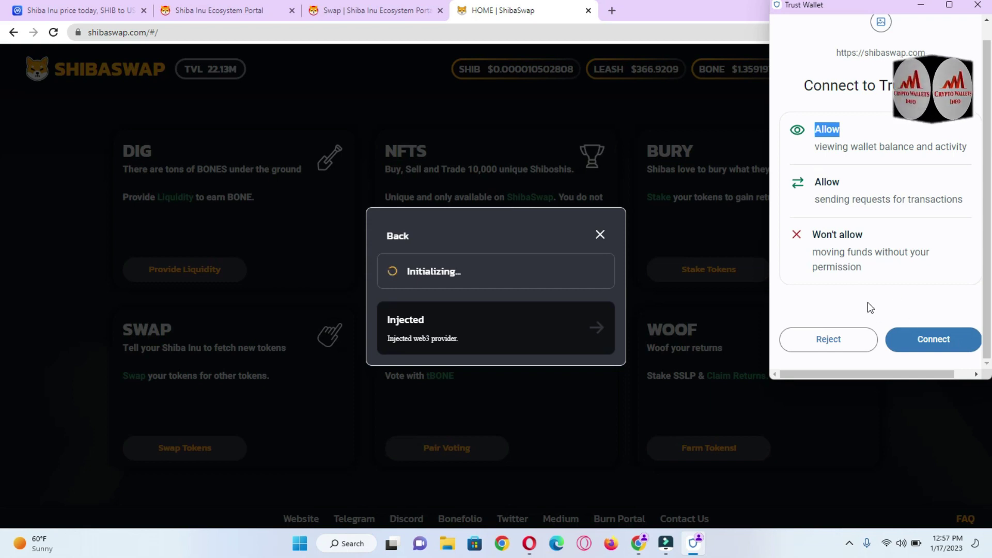
click(941, 345)
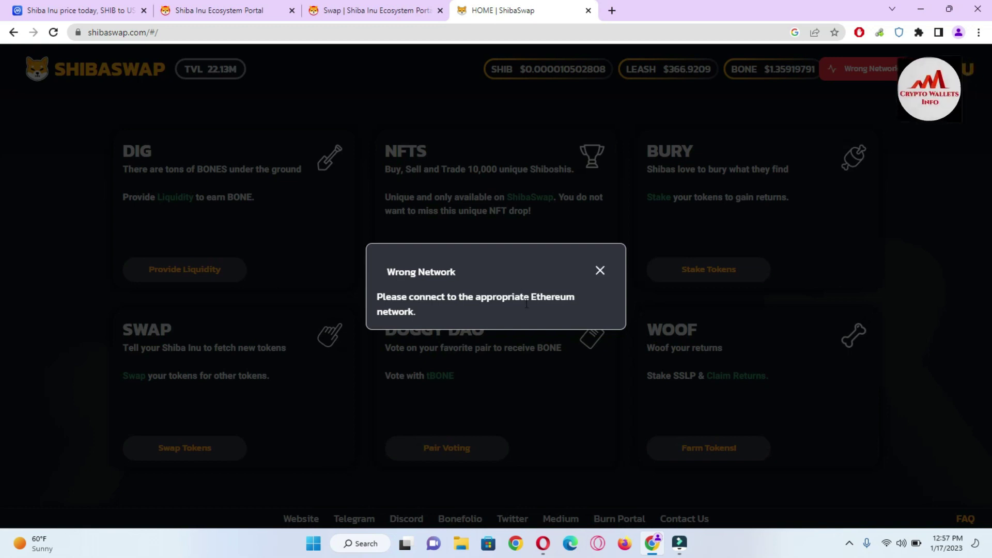
- Switch Trust Wallet's network from KuCoin Community Chain to Ethereum via Settings > Network, then close it
click(599, 271)
click(908, 33)
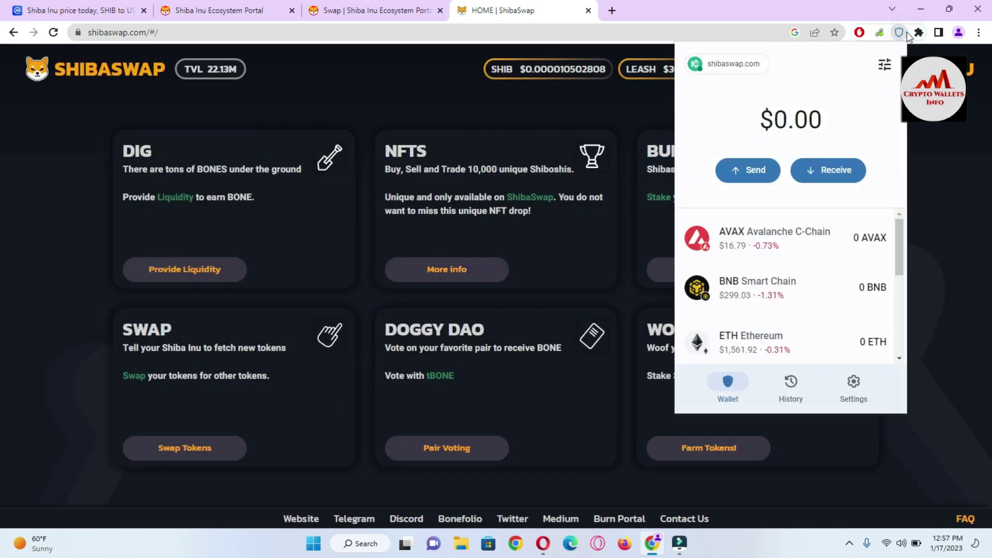
click(759, 64)
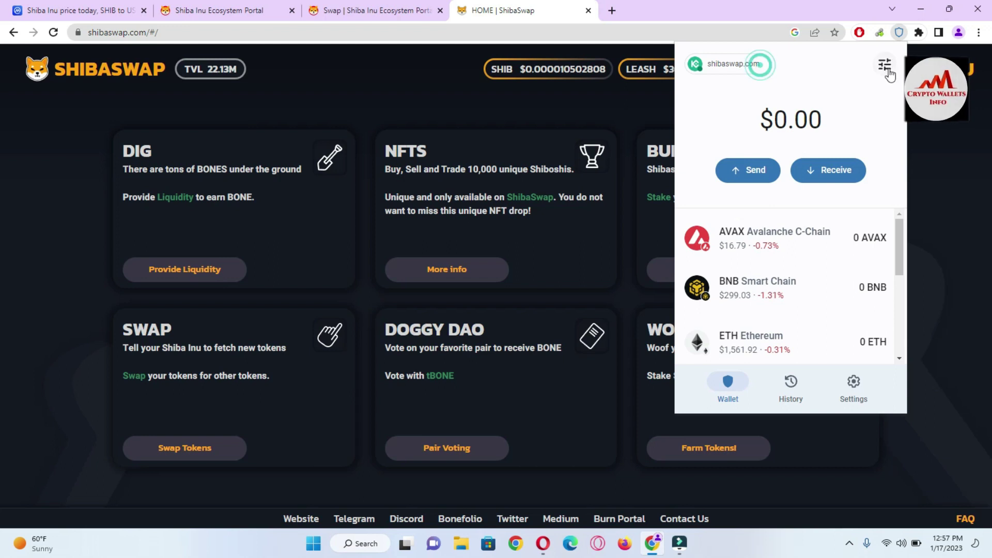
click(854, 386)
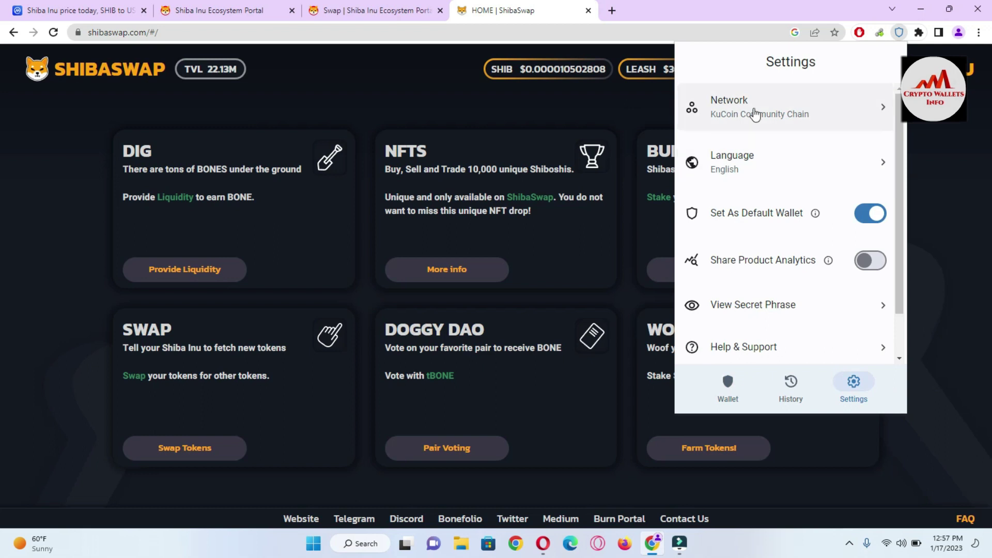
click(755, 113)
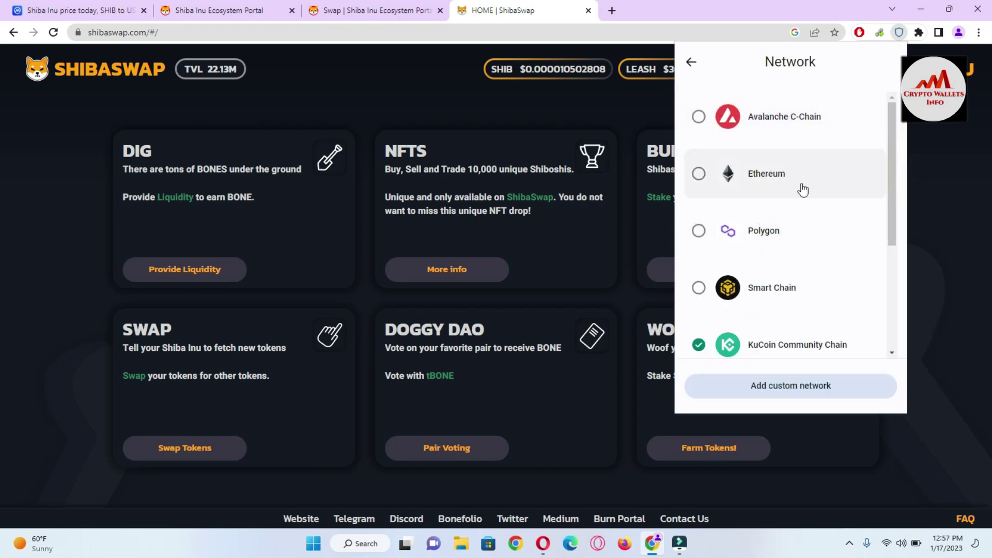
click(741, 178)
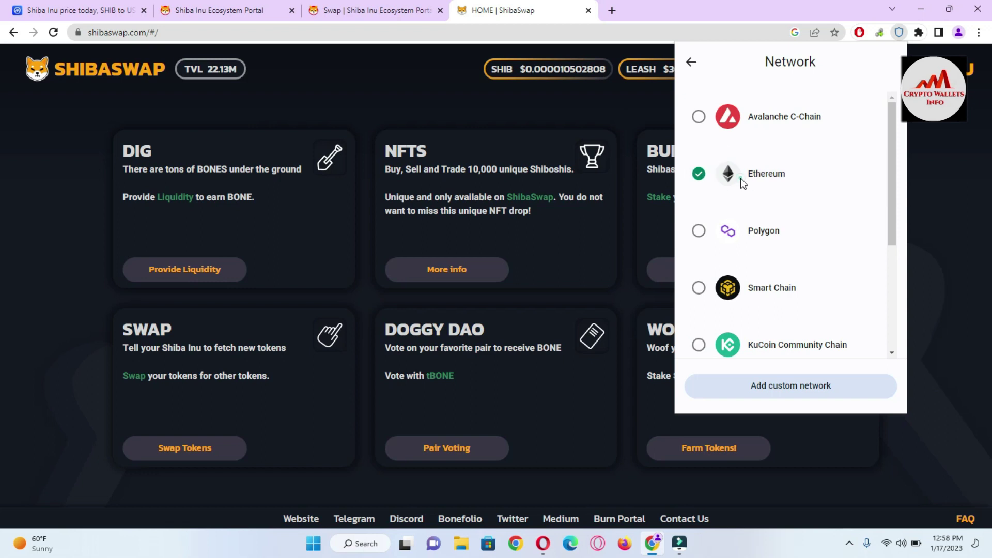
click(691, 62)
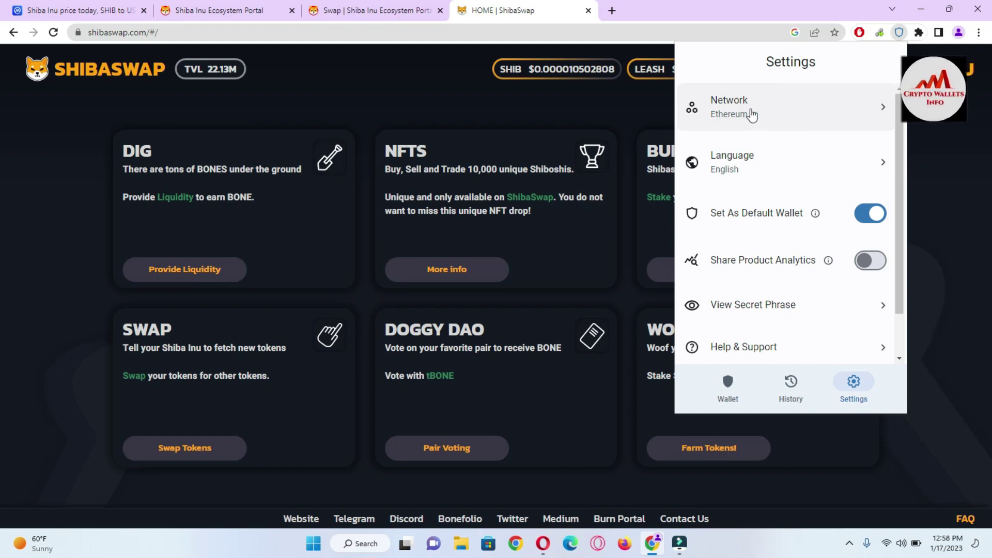
click(962, 126)
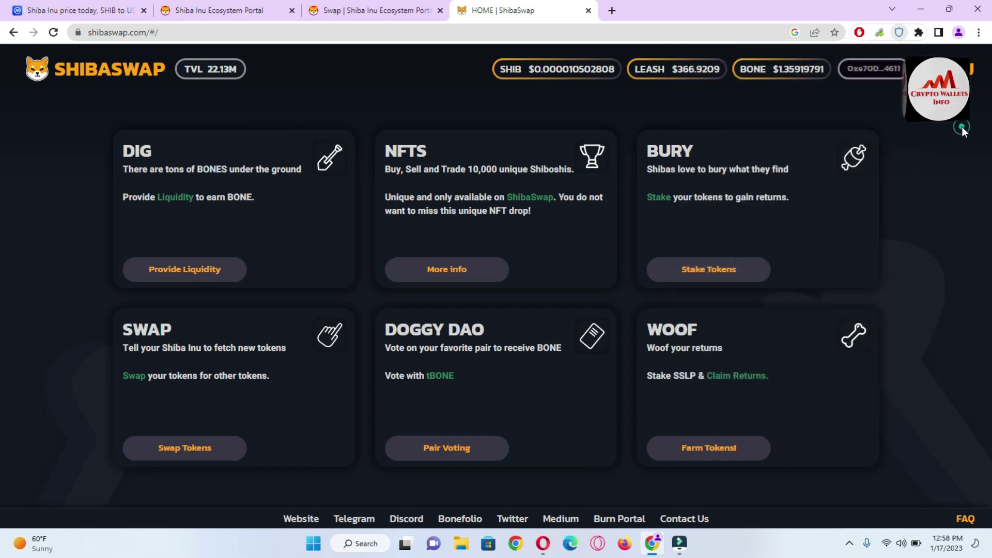
click(883, 71)
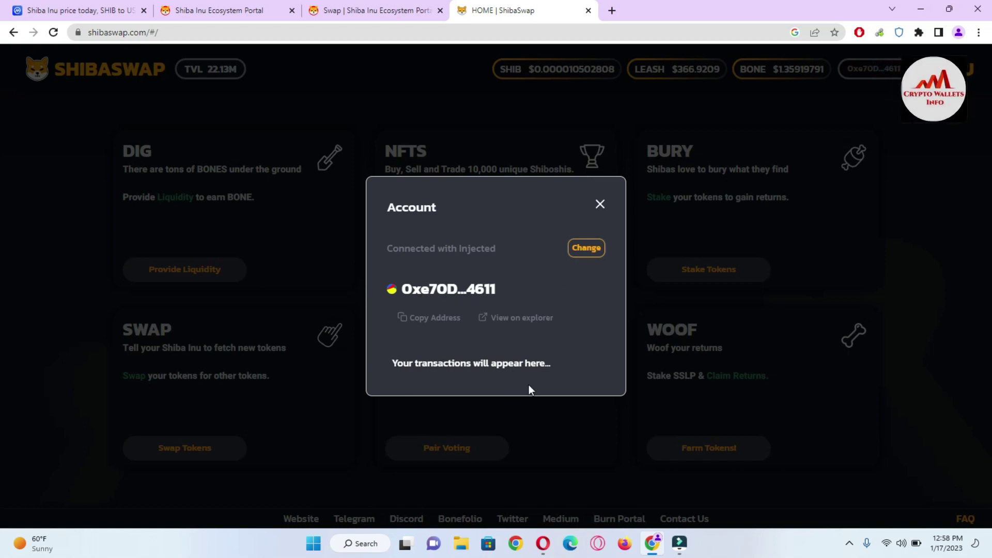
click(600, 204)
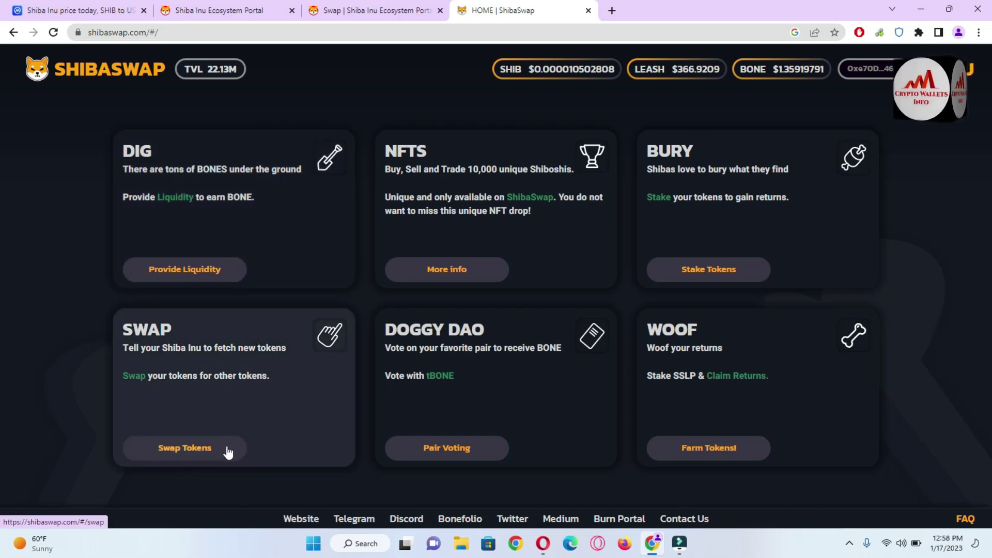
- Open the Swap page, reselect the Injected wallet in the Account dialog, and enter 1 ETH
click(188, 454)
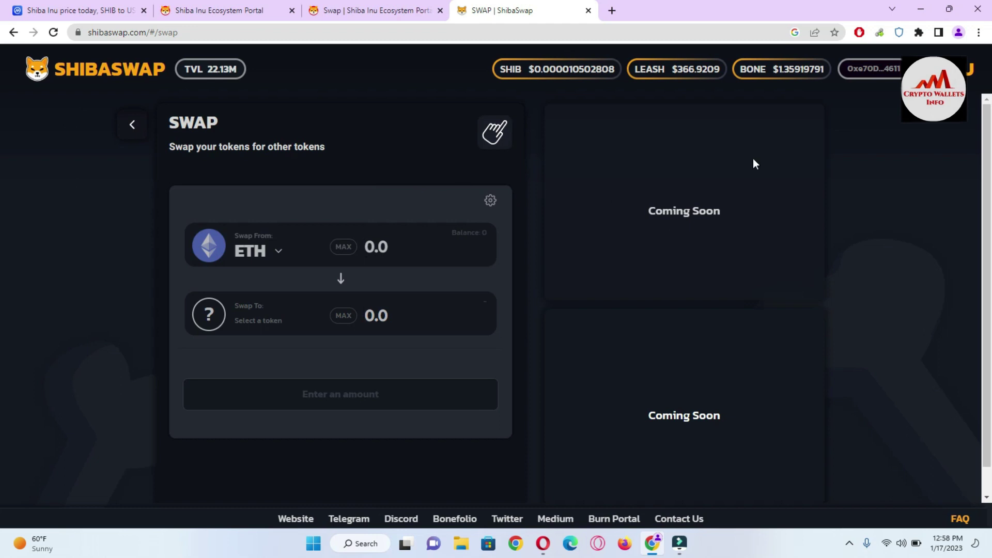
click(882, 70)
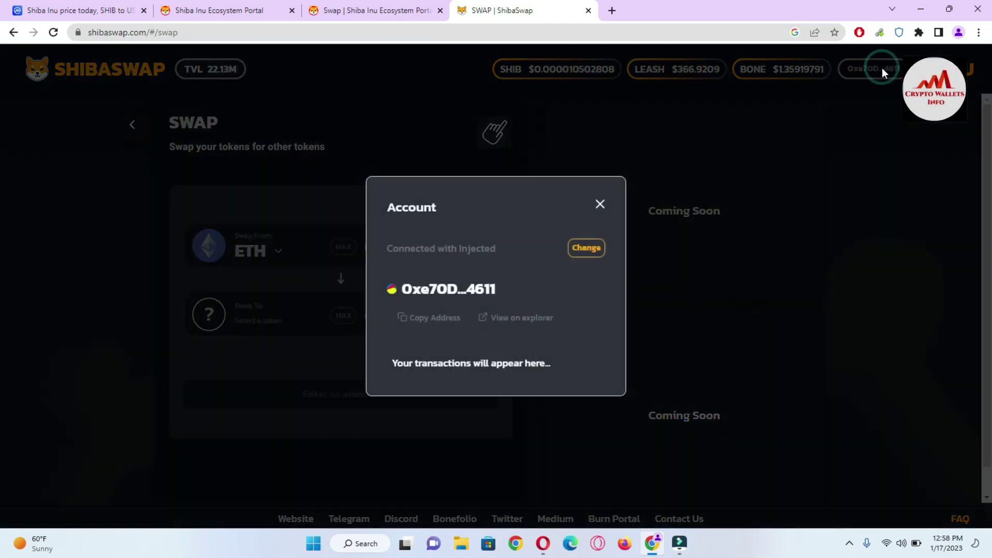
click(593, 251)
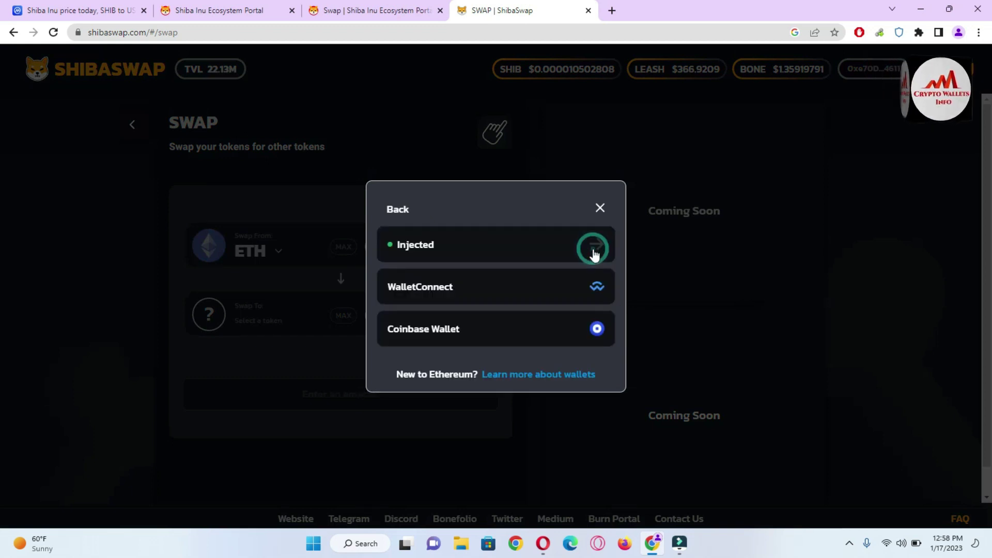
click(499, 259)
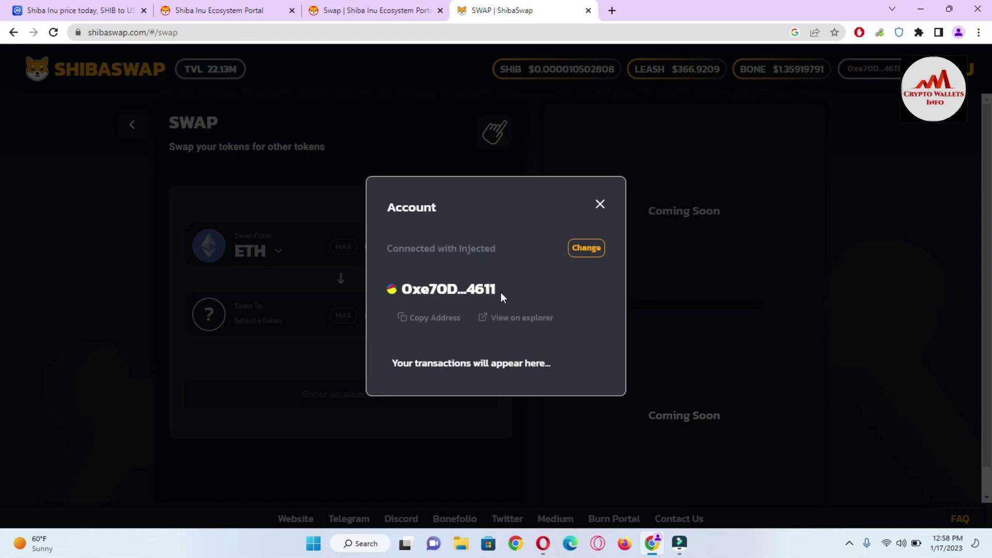
drag(501, 293, 402, 290)
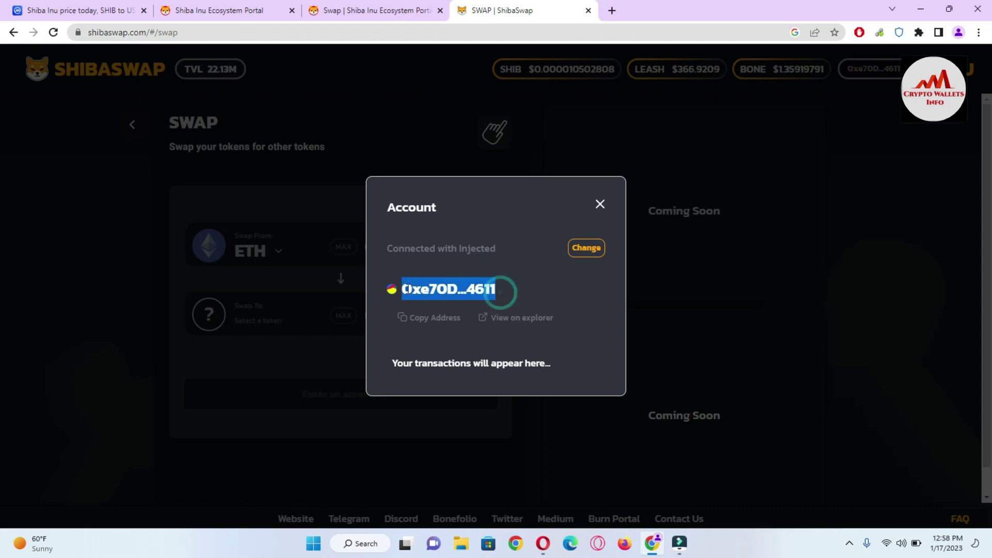
click(600, 206)
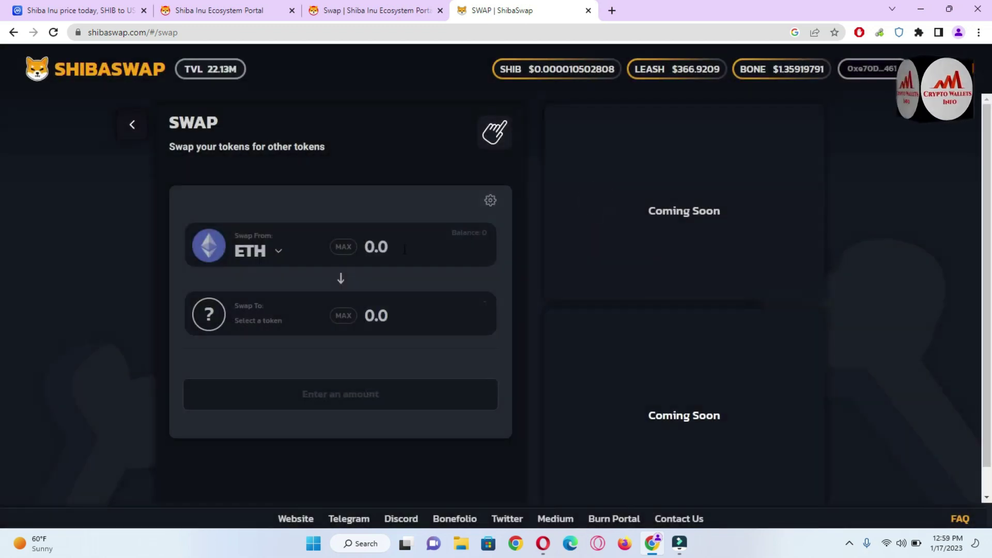
click(405, 250)
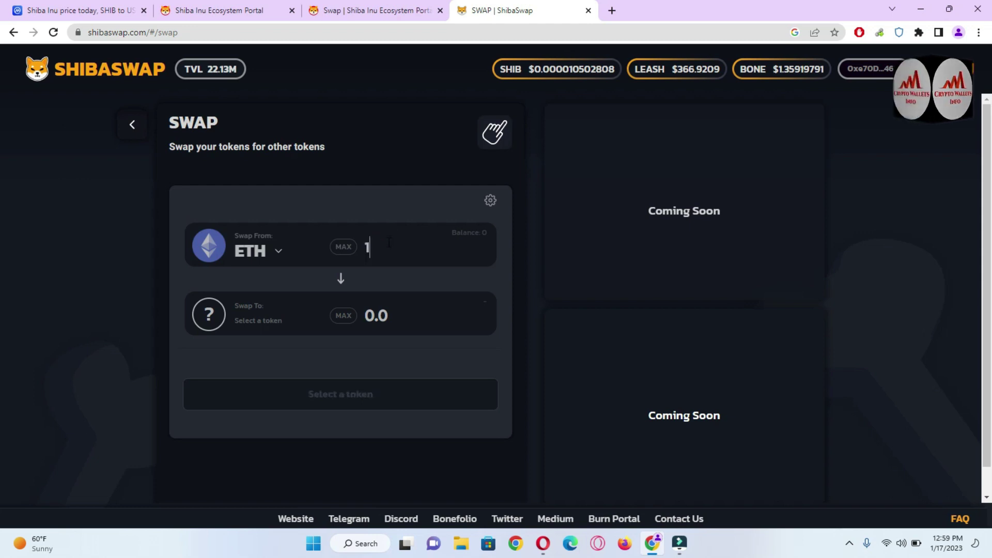
- Choose USDT from Common bases as the receive token, giving a 1554.99 USDT quote
click(253, 306)
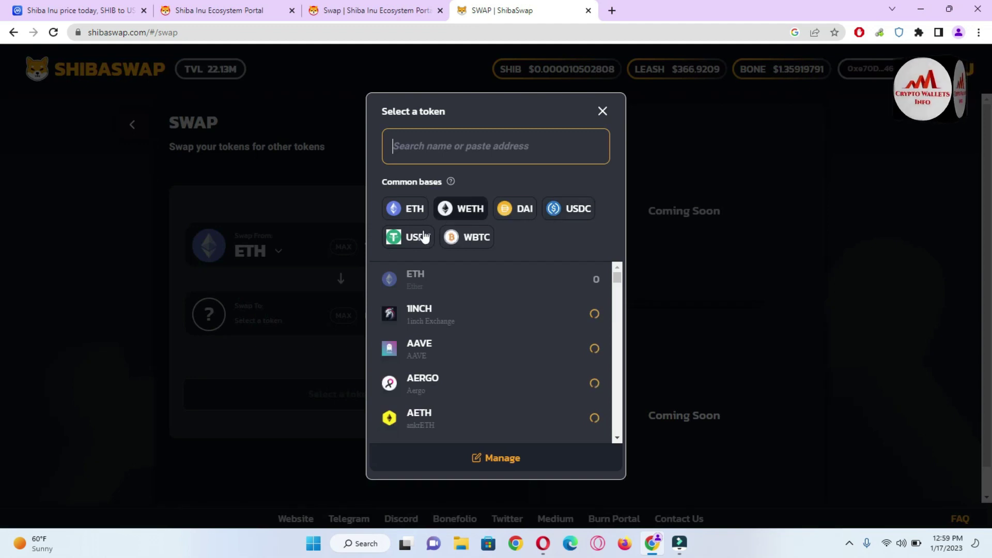
click(418, 238)
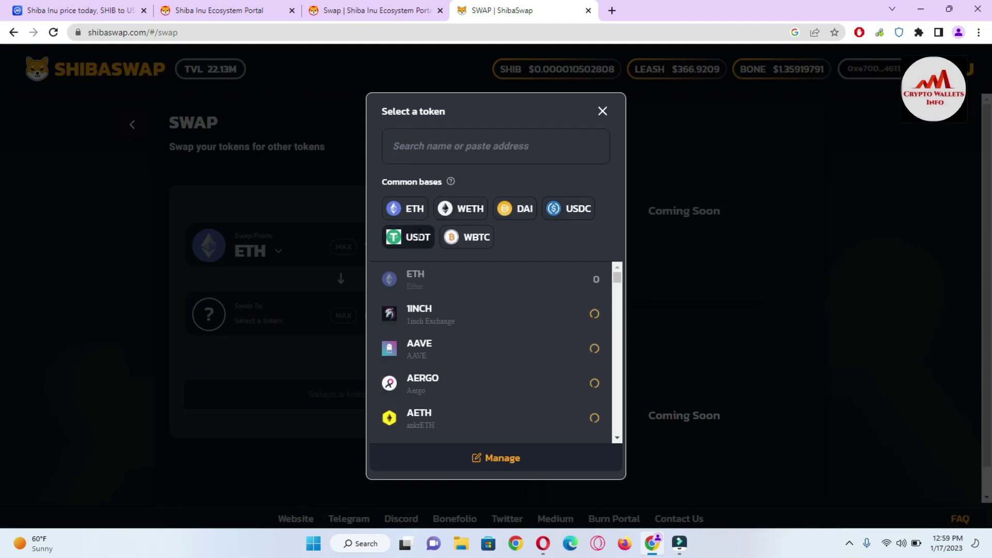
click(419, 237)
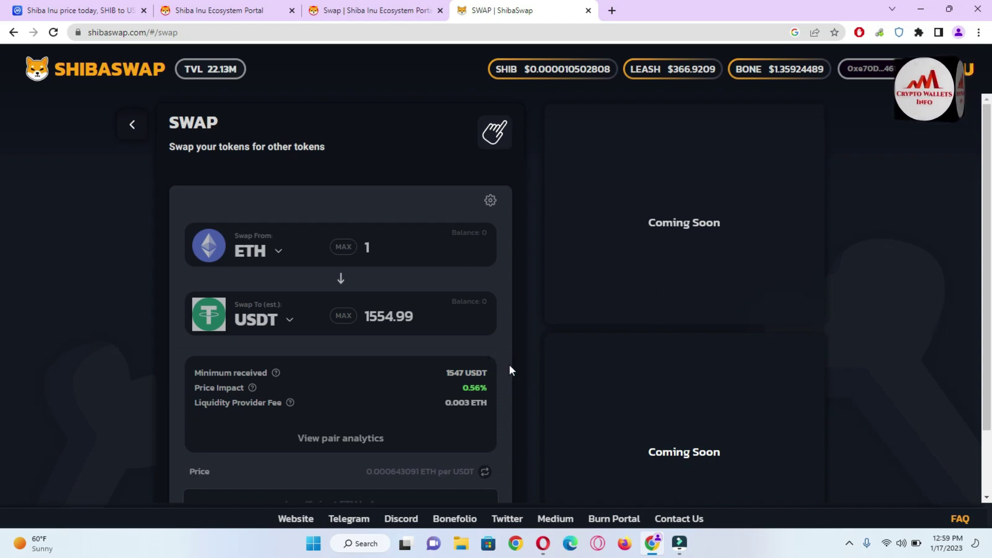
- Review the quote details, highlighting the 1547 USDT minimum received
scroll(509, 370, down, 2)
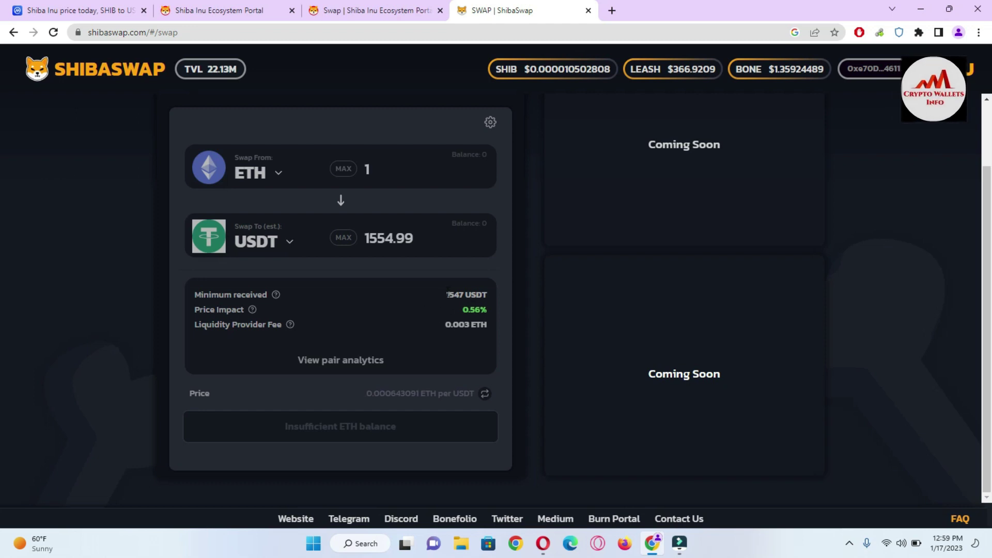
drag(448, 291, 487, 295)
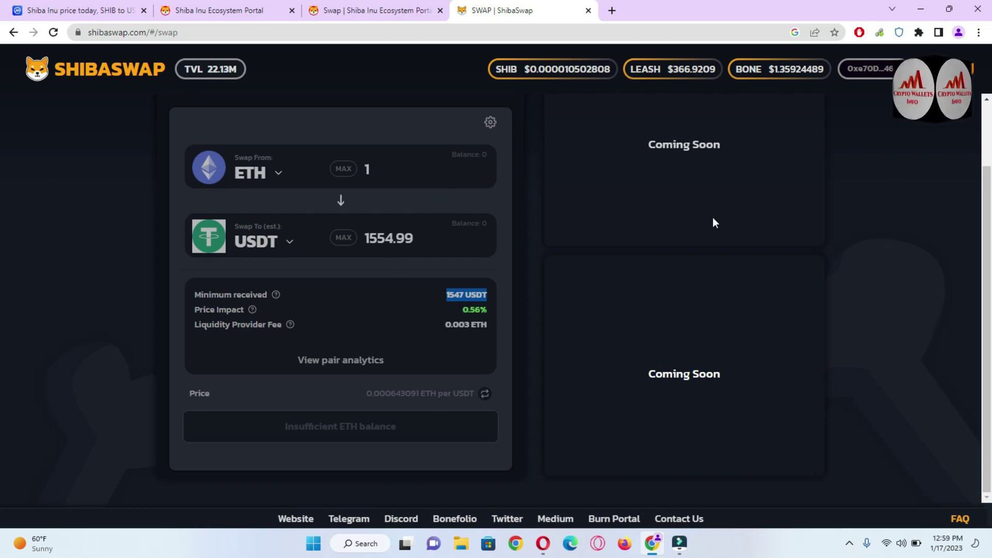
scroll(2, 380, up, 2)
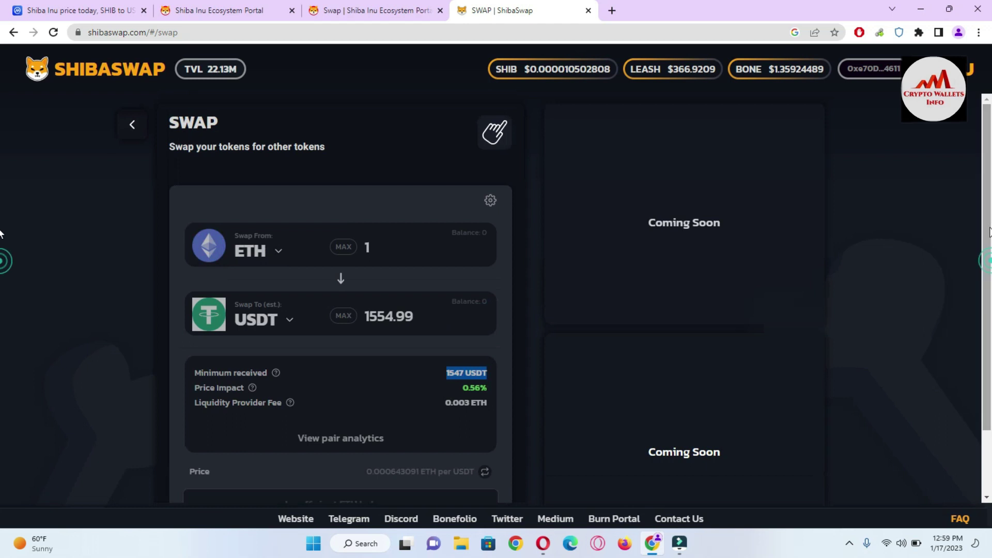